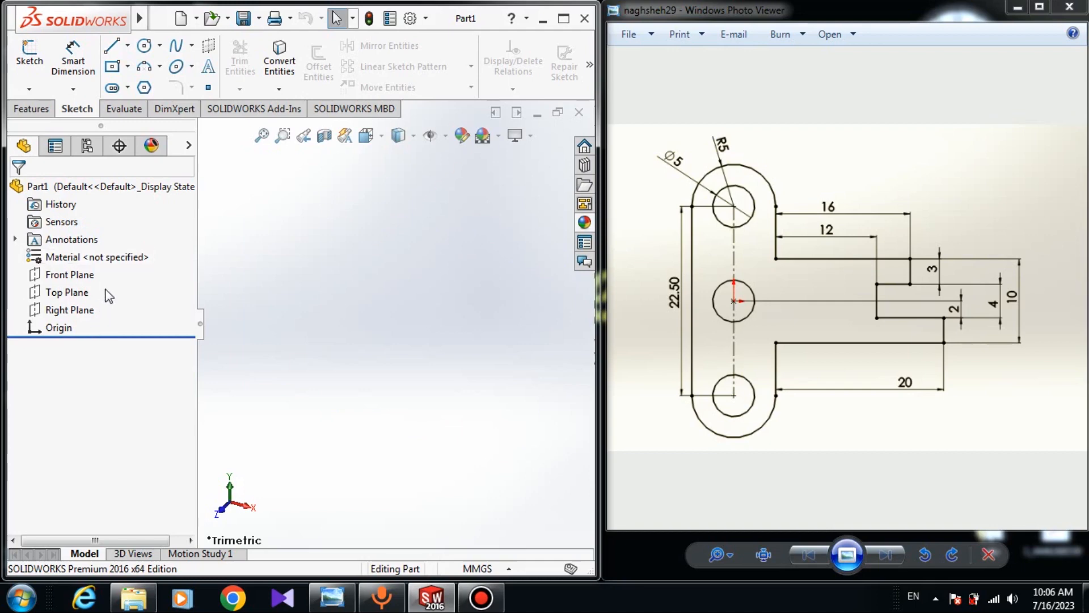
Start a sketch on the Front Plane and draw a vertical center-point slot centered on the origin, about 181 mm long
click(78, 277)
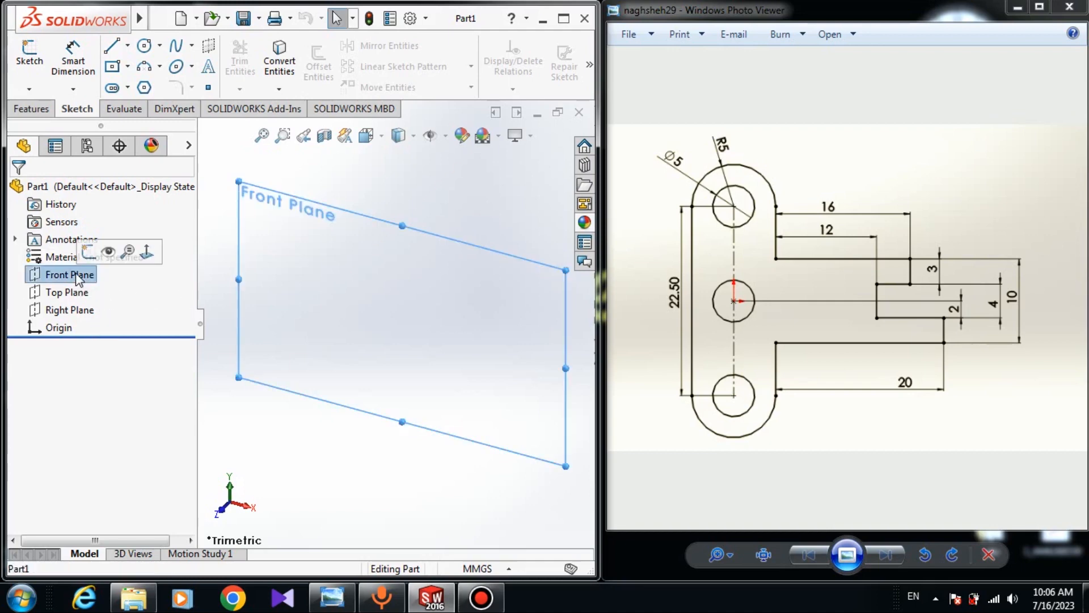
click(84, 253)
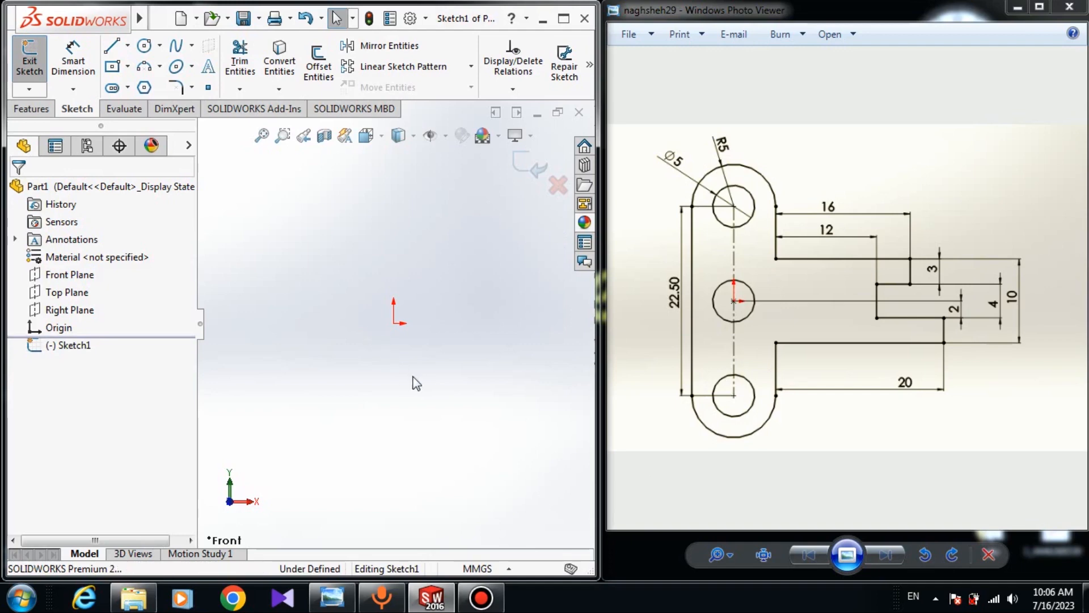
click(118, 93)
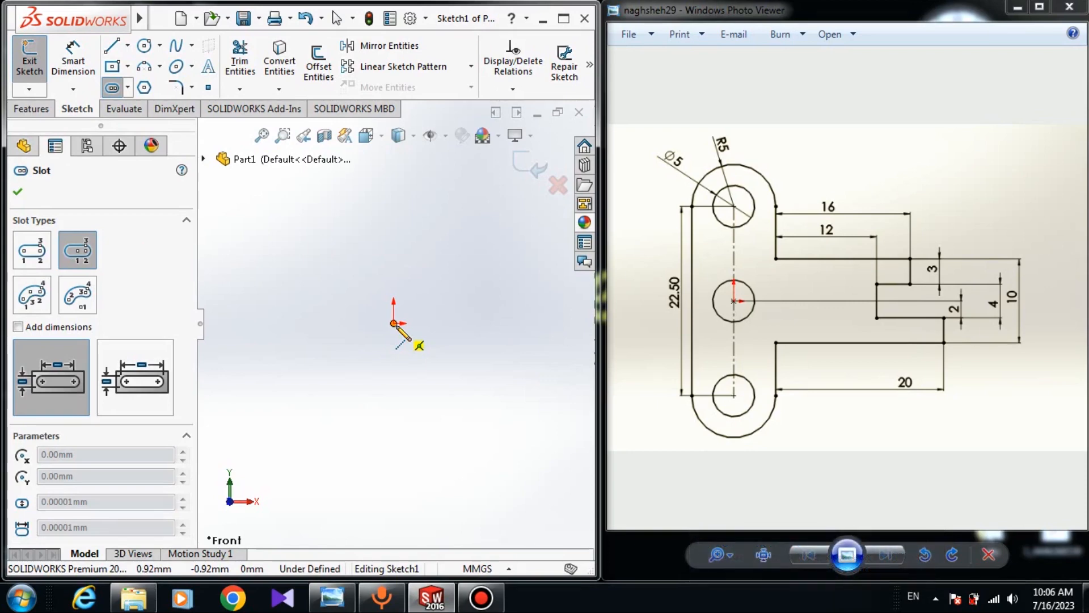
click(393, 324)
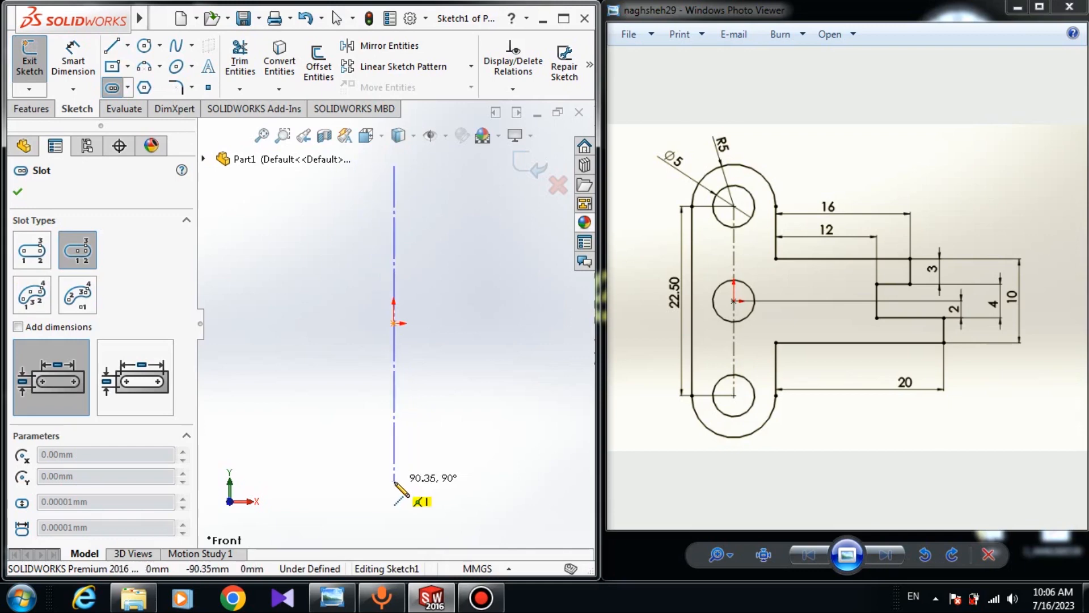
click(394, 482)
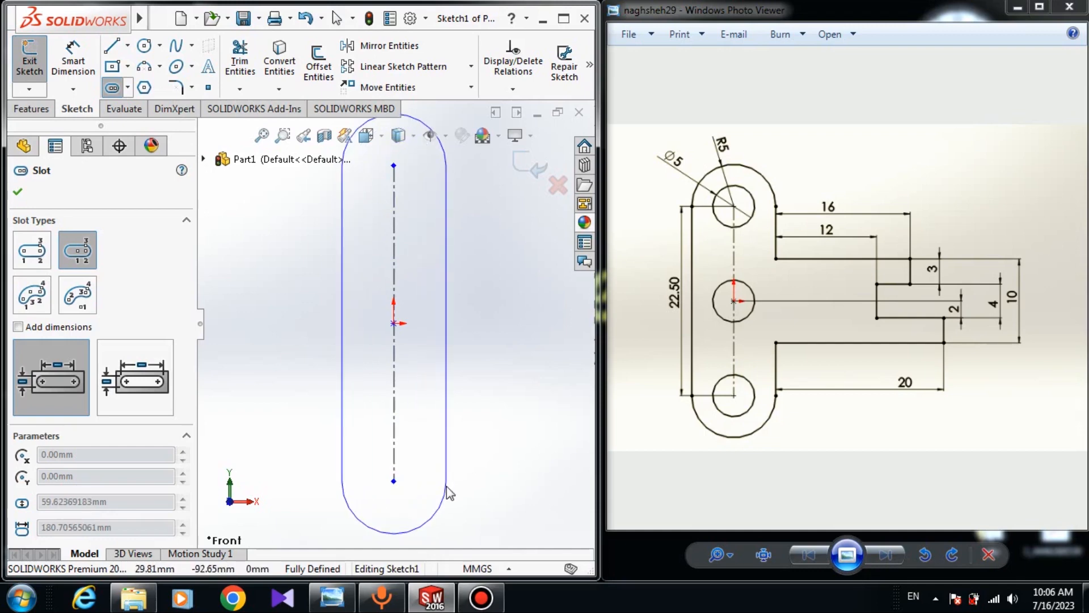
click(447, 486)
right_click(494, 377)
click(518, 366)
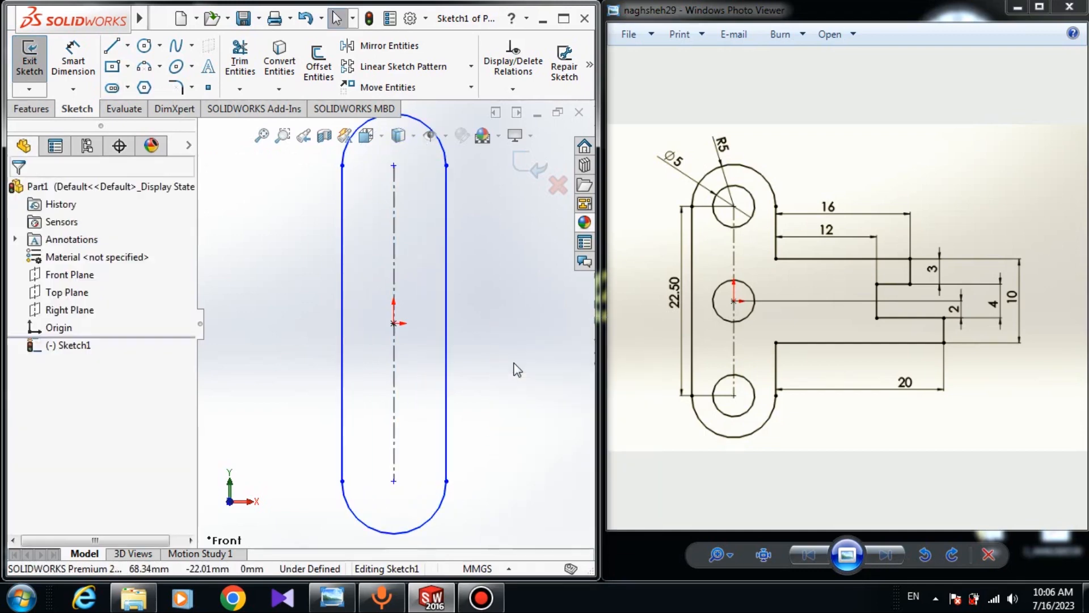
Draw a chain of connected lines forming the stepped profile that protrudes from the slot's right side
key(f)
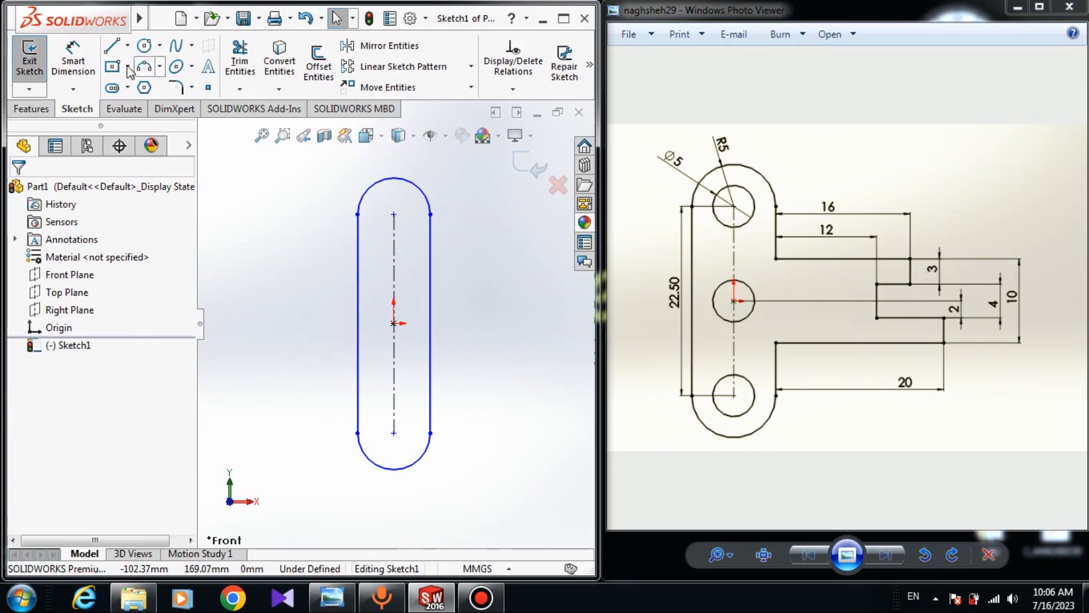
click(117, 48)
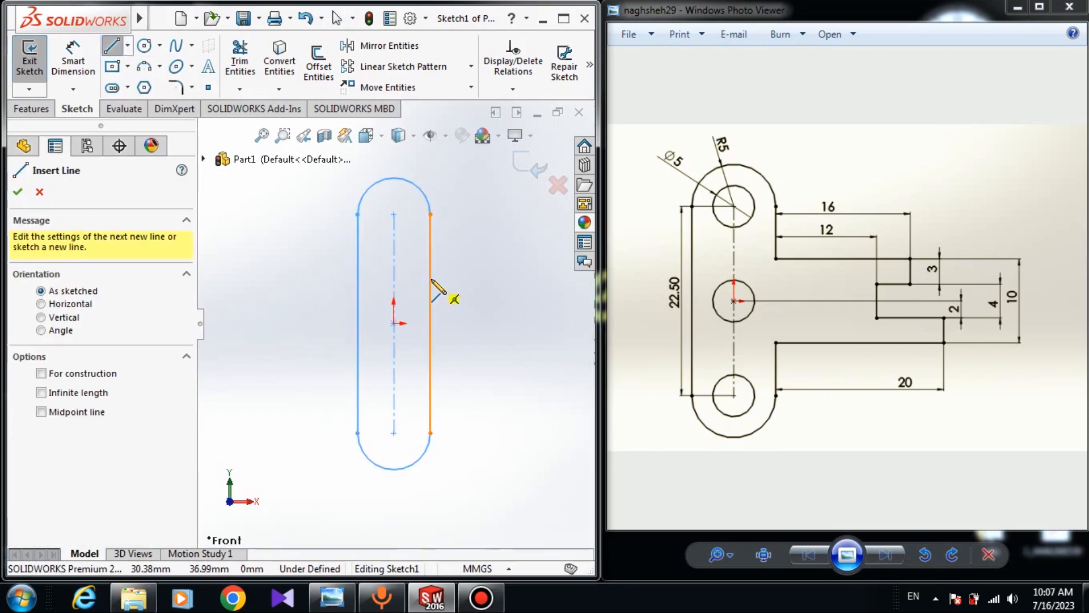
click(430, 275)
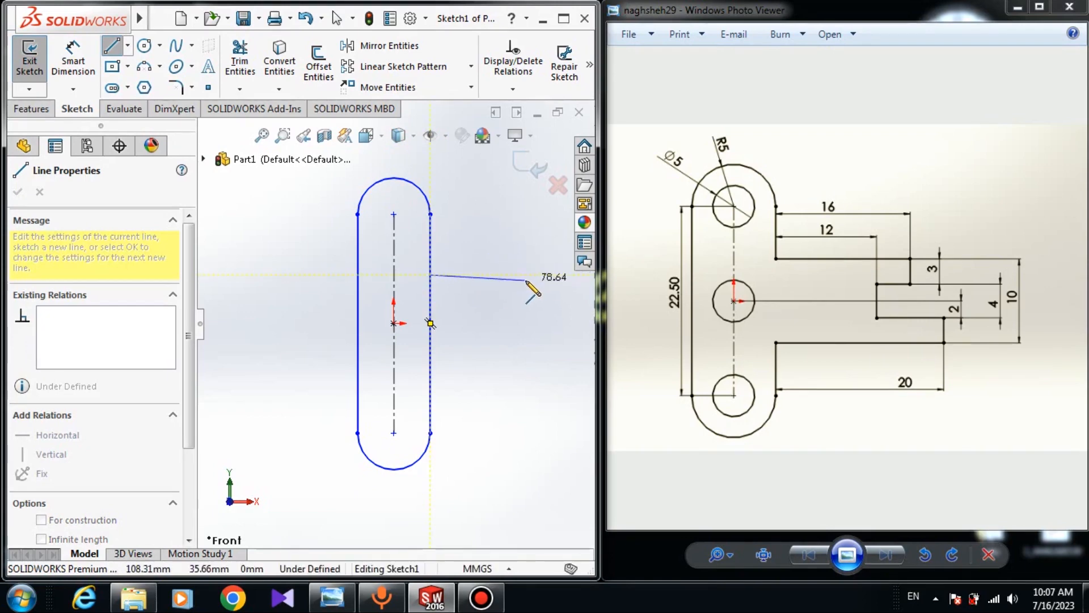
scroll(523, 266, up, 1)
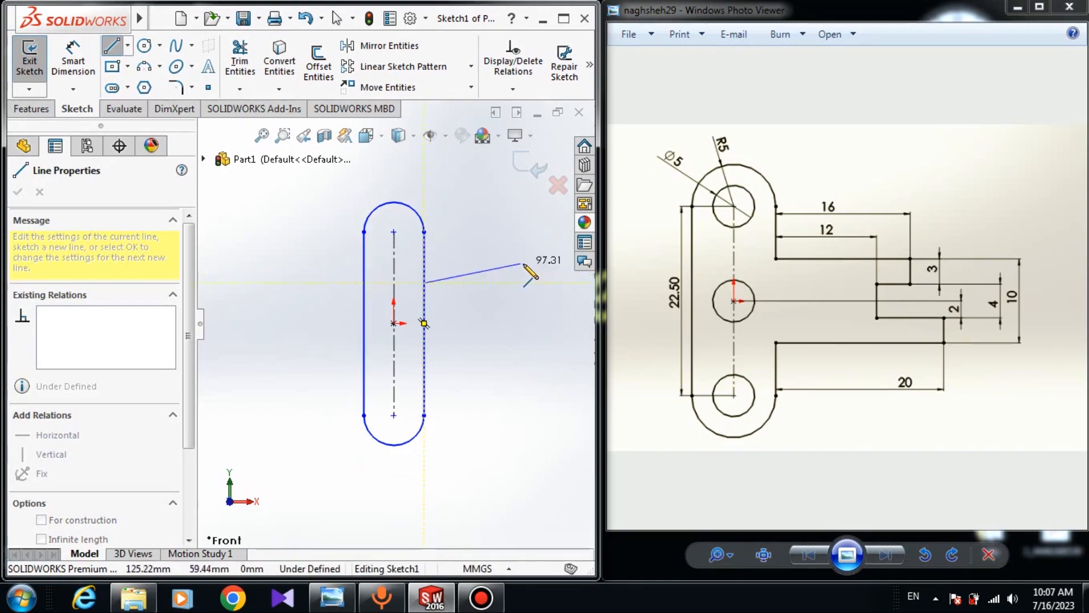
click(552, 282)
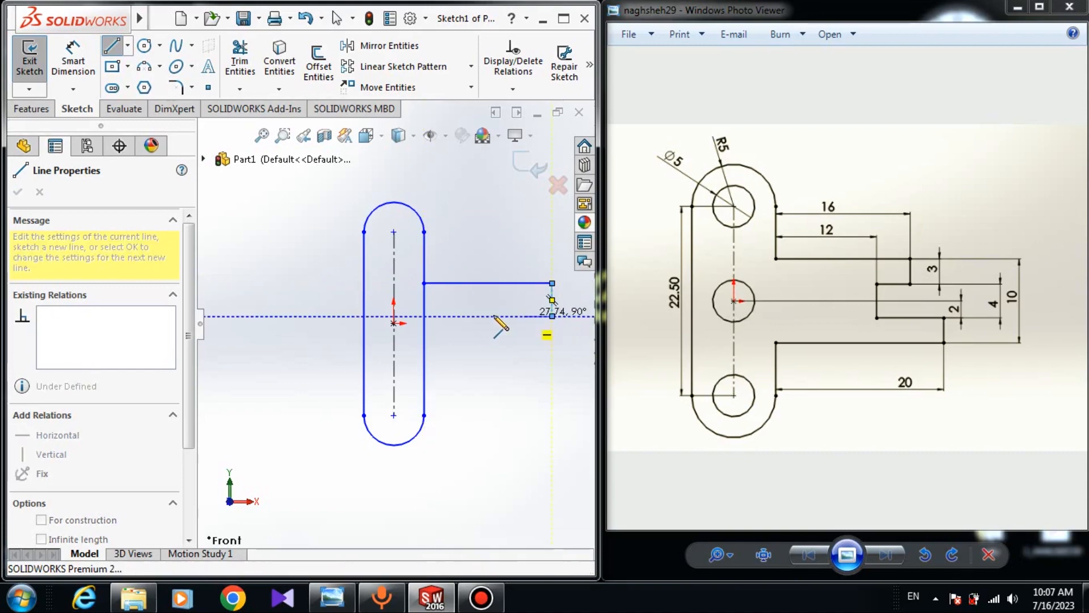
click(505, 316)
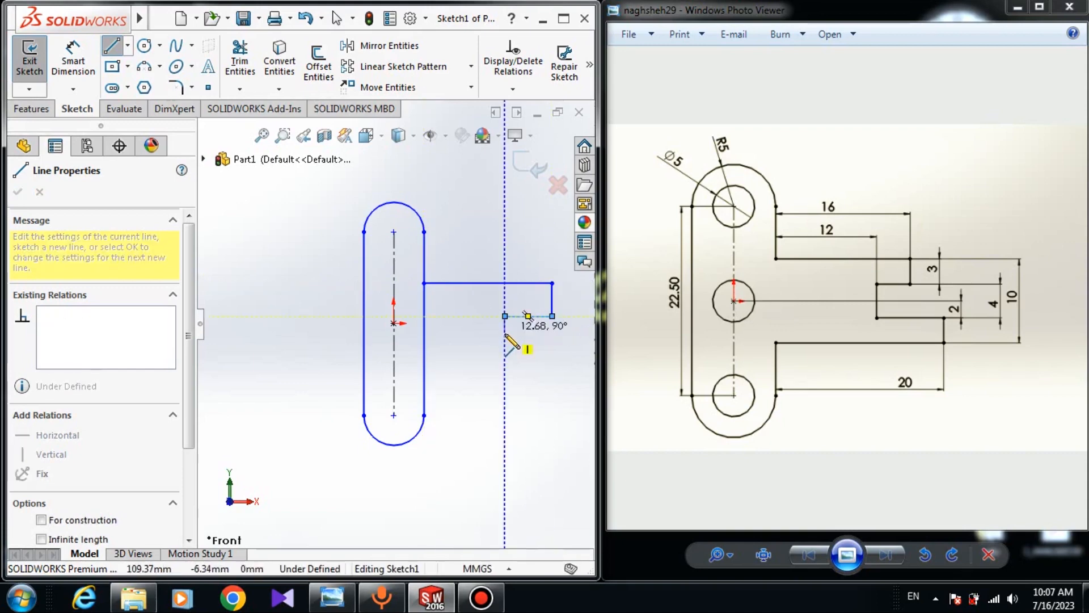
click(505, 354)
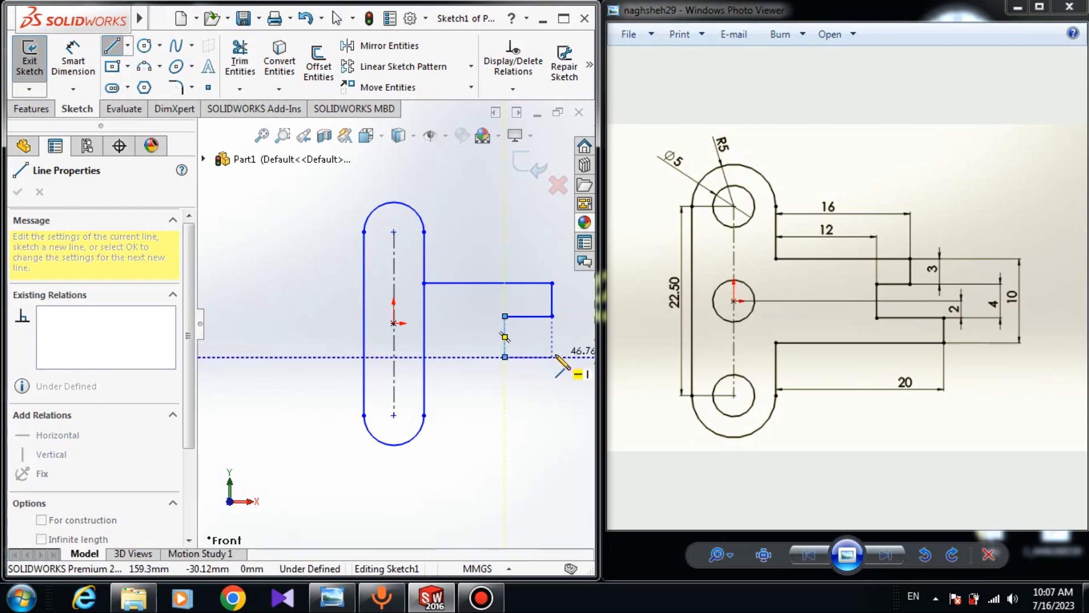
click(573, 404)
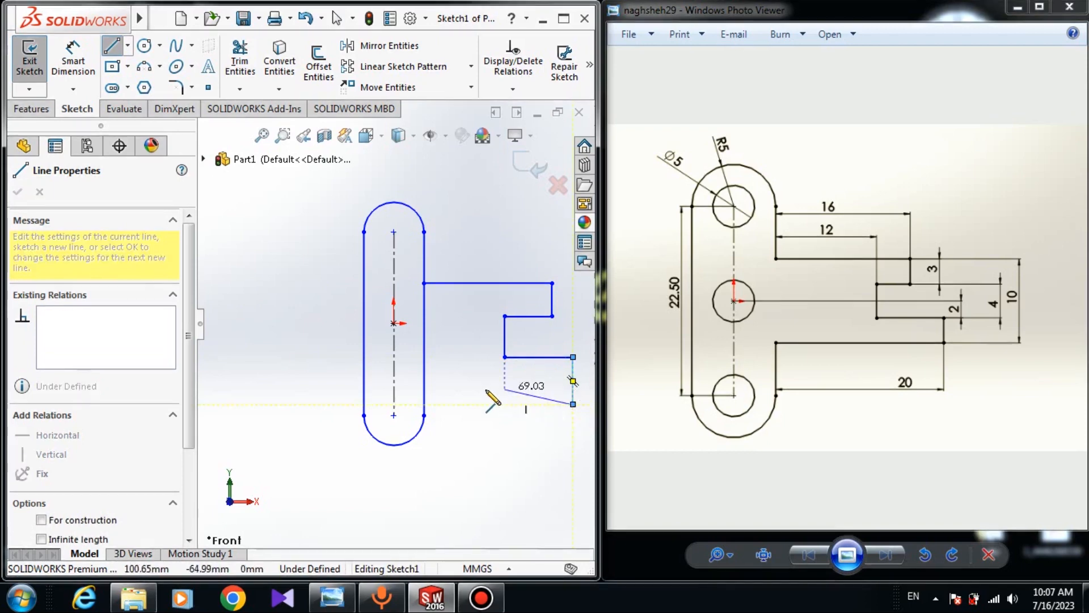
click(424, 404)
right_click(457, 318)
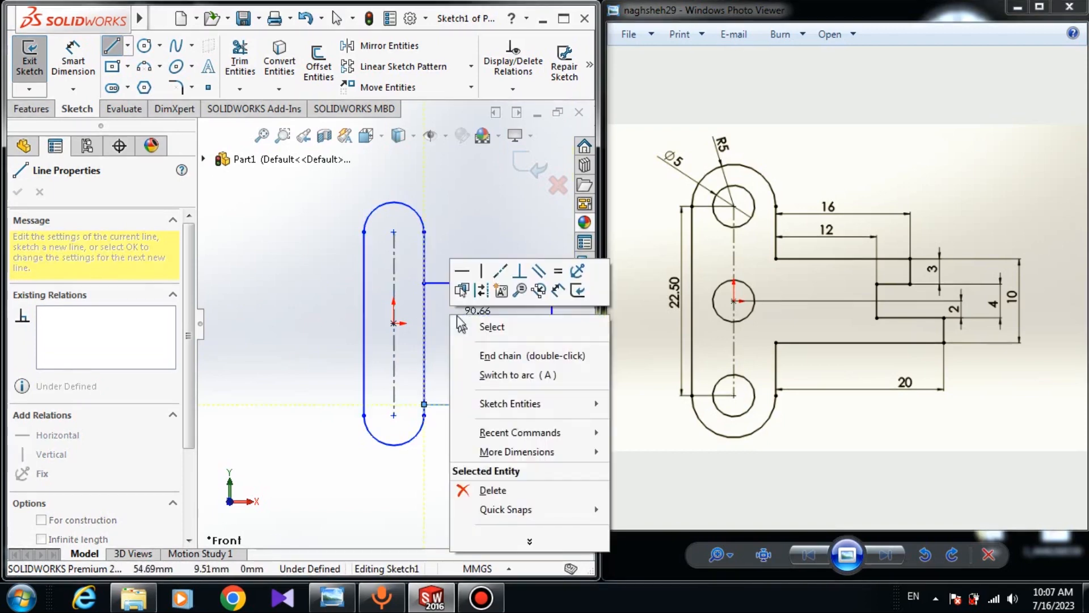
click(460, 323)
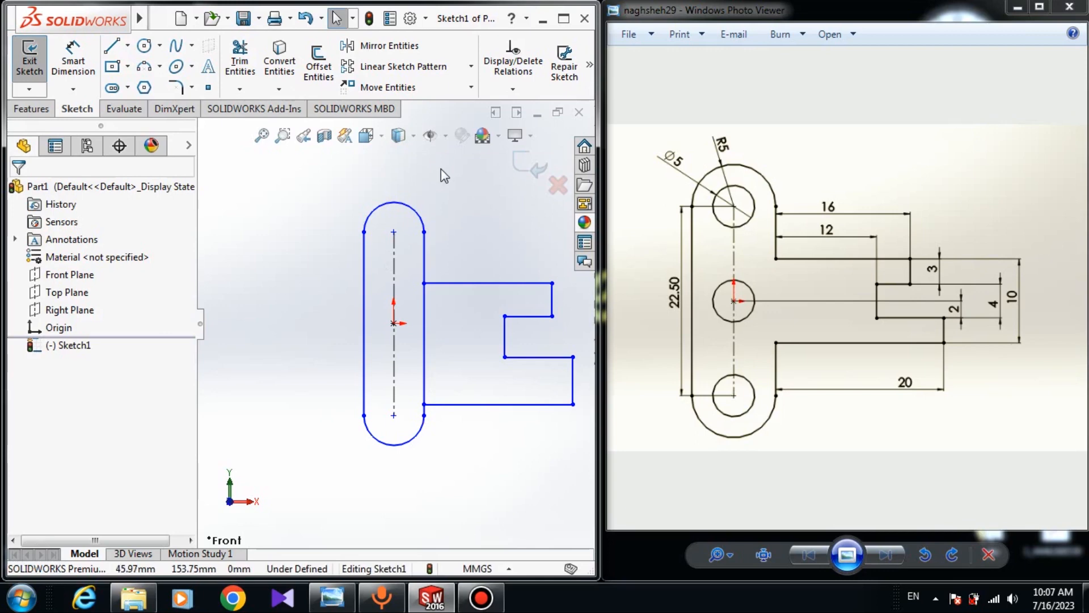
Turn on the display of sketch relations in the view
click(438, 135)
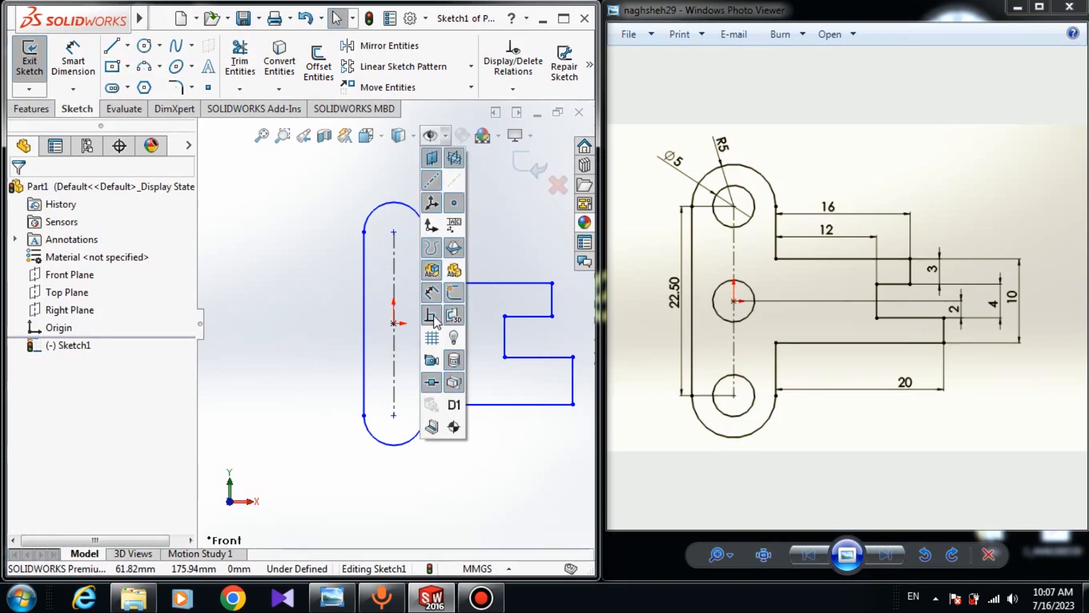
click(433, 317)
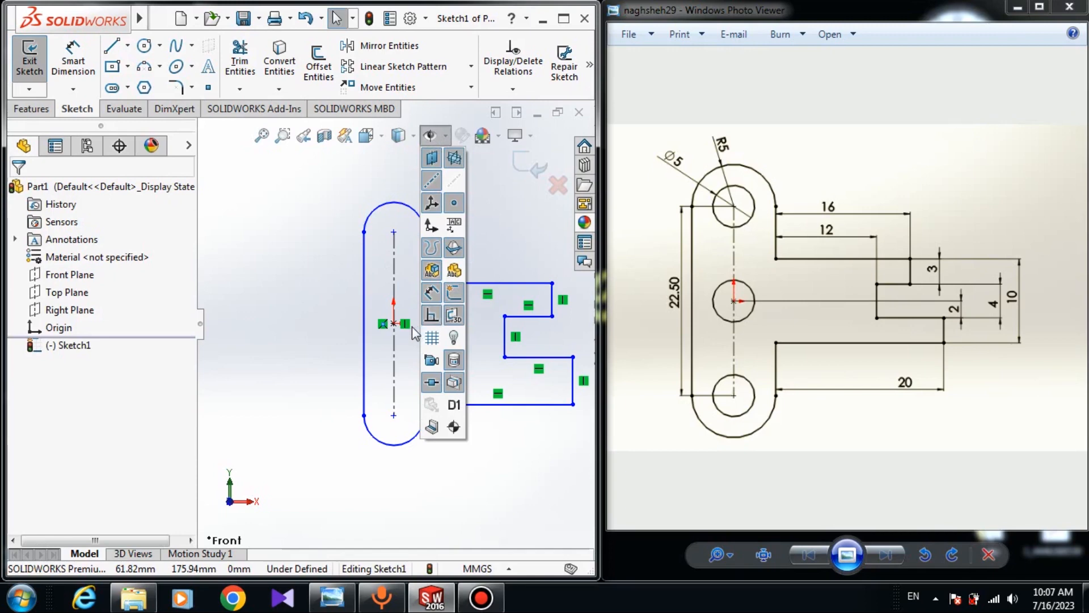
click(348, 331)
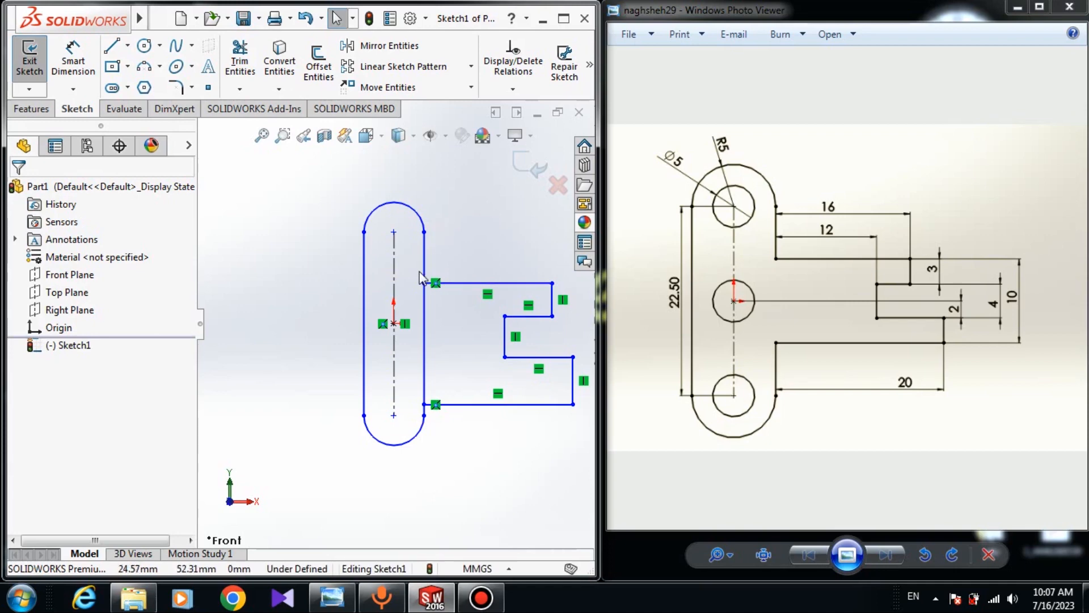
Dimension the distance between the slot's two end centers as 22.5 mm
click(73, 60)
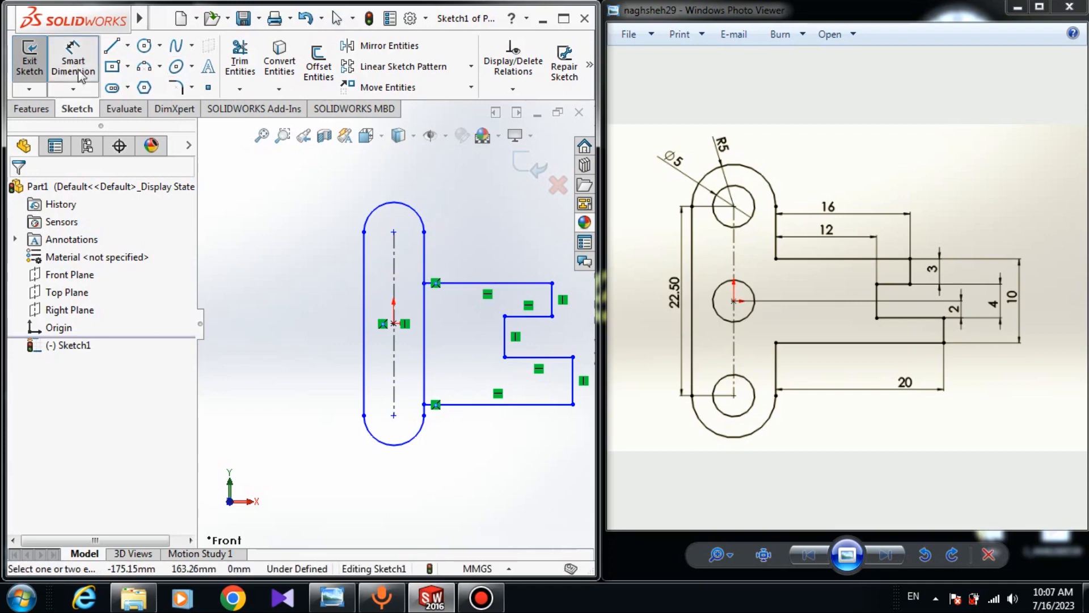
click(394, 232)
click(394, 416)
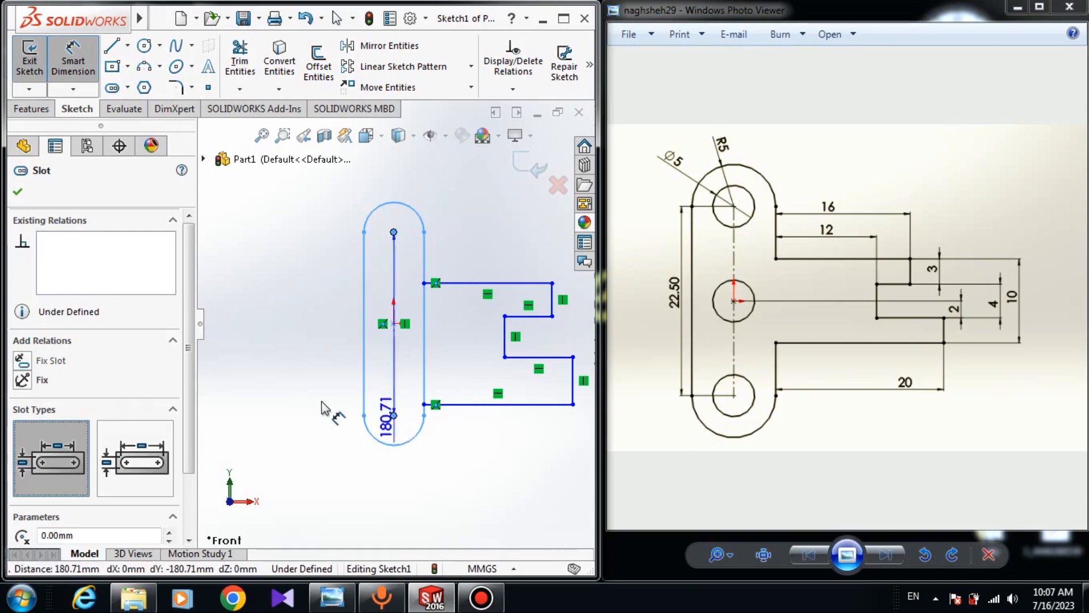
click(281, 375)
text(22.5)
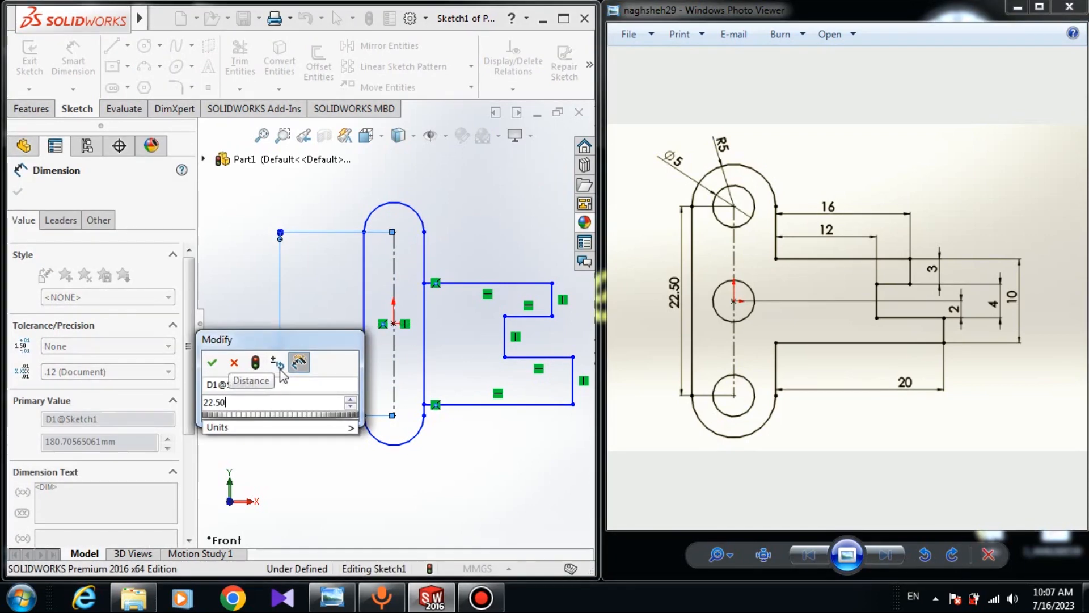
key(Return)
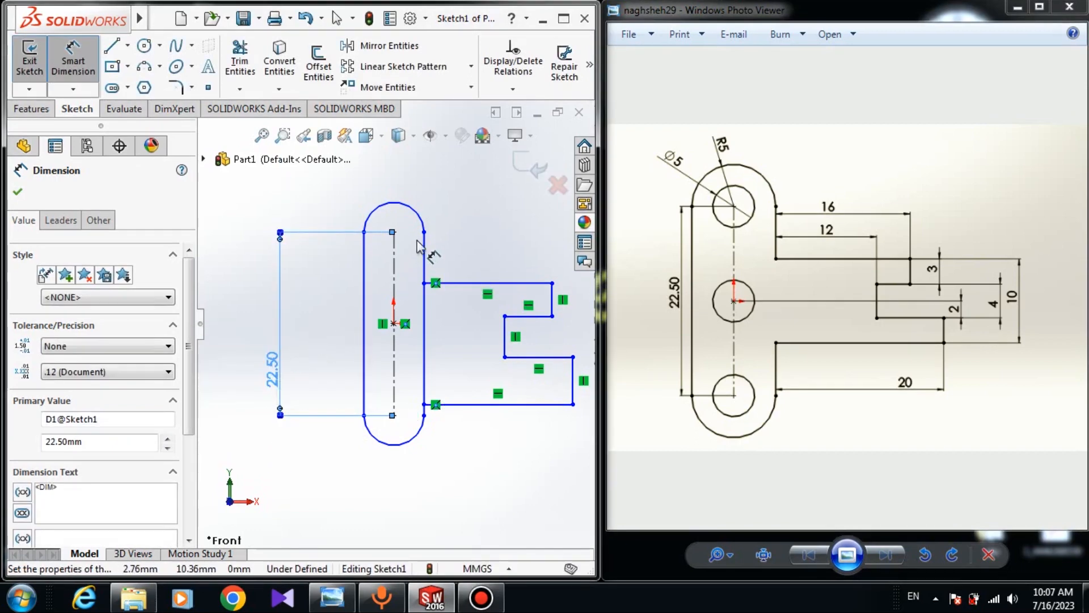
Set the radius of the slot's top end arc to 5 mm
click(409, 213)
click(440, 186)
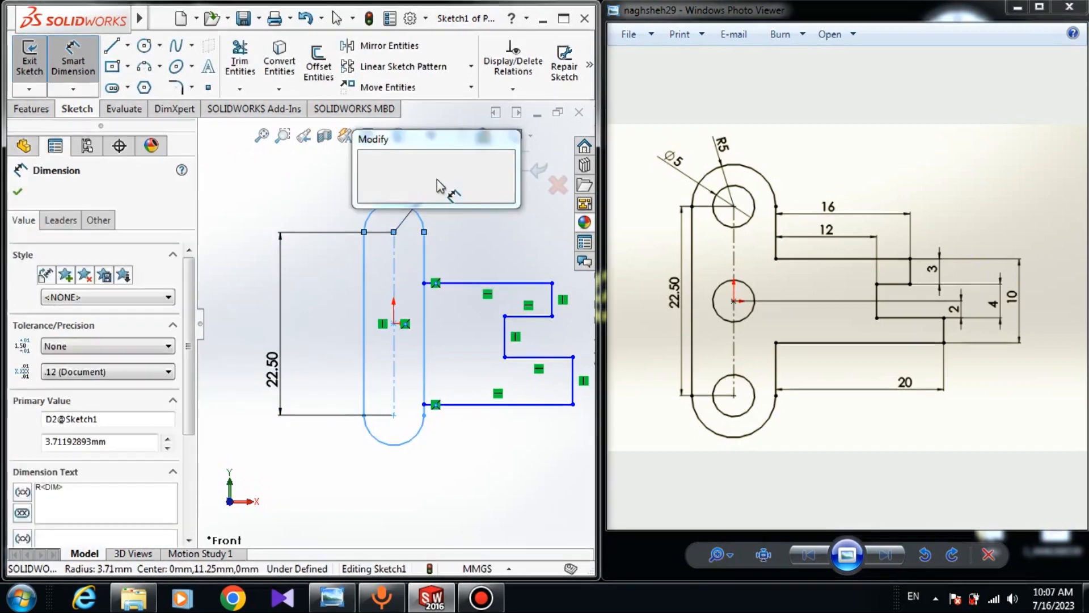
text(5)
key(Return)
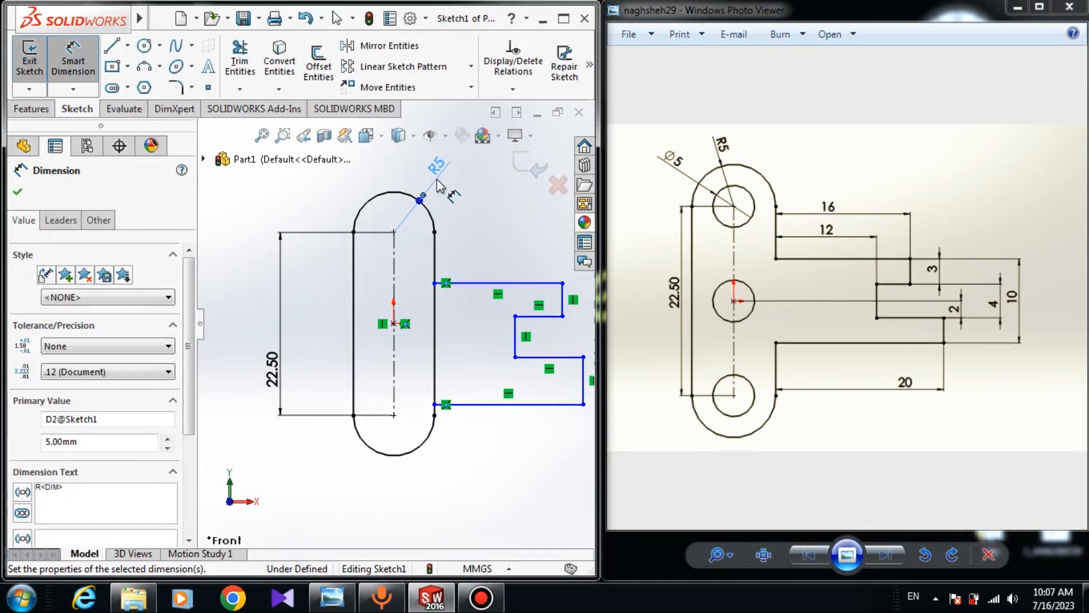
Dimension the upper horizontal edge from the slot's side to its corner as 16 mm
click(493, 284)
click(484, 223)
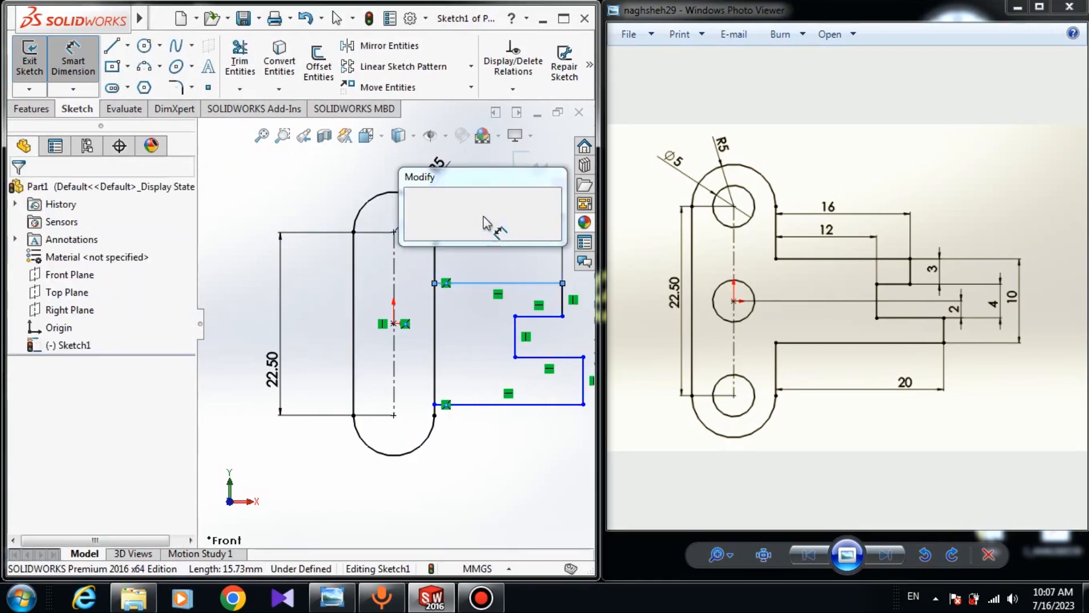
key(Return)
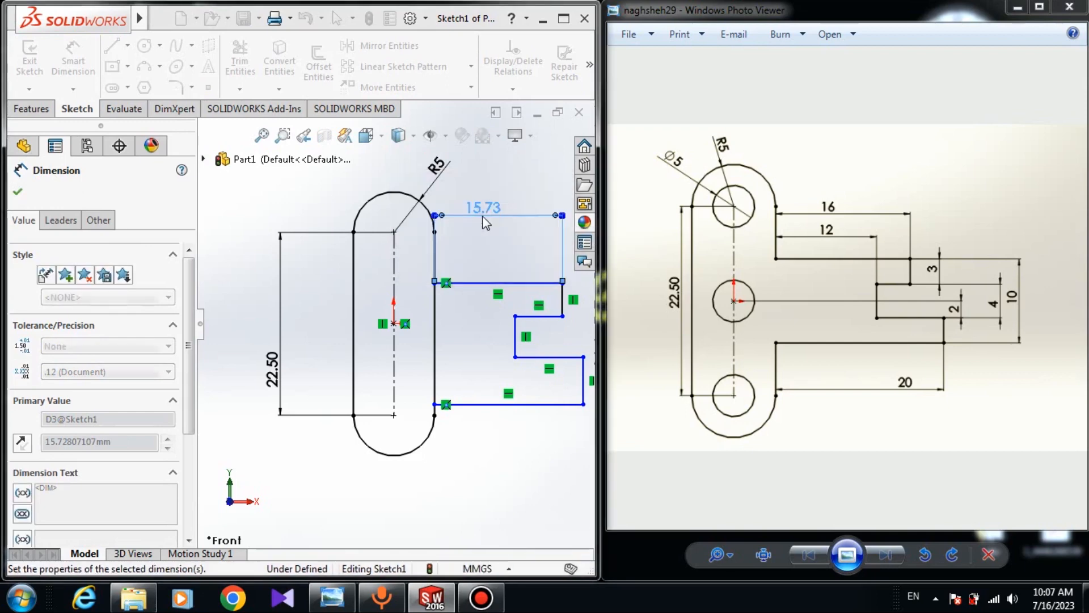
scroll(452, 274, up, 3)
scroll(465, 322, down, 5)
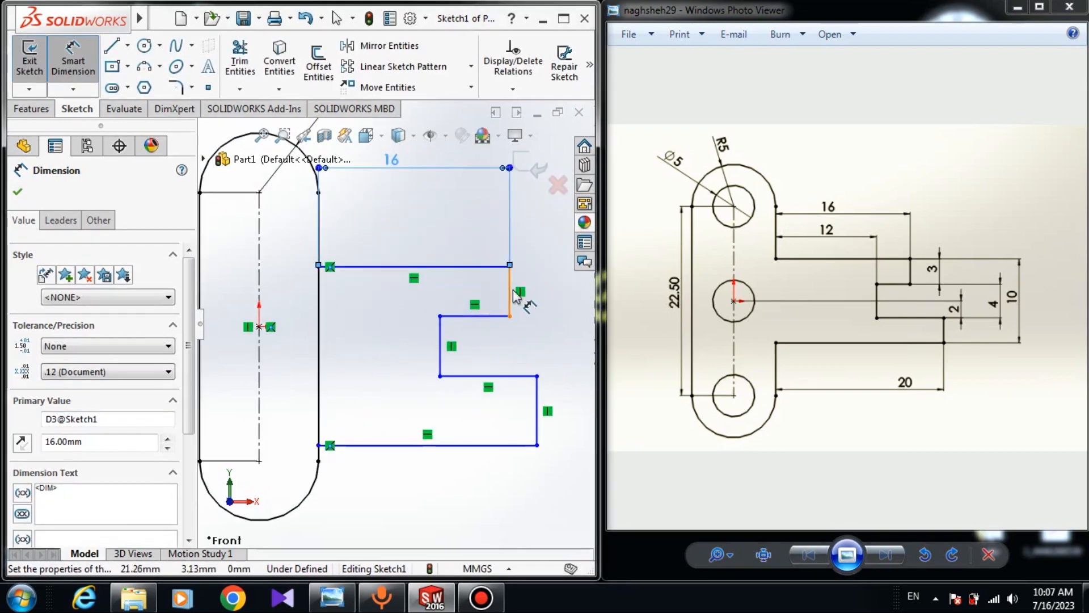
Set the length of the short vertical edge below the upper horizontal edge to 3 mm
click(514, 292)
click(545, 292)
text(3)
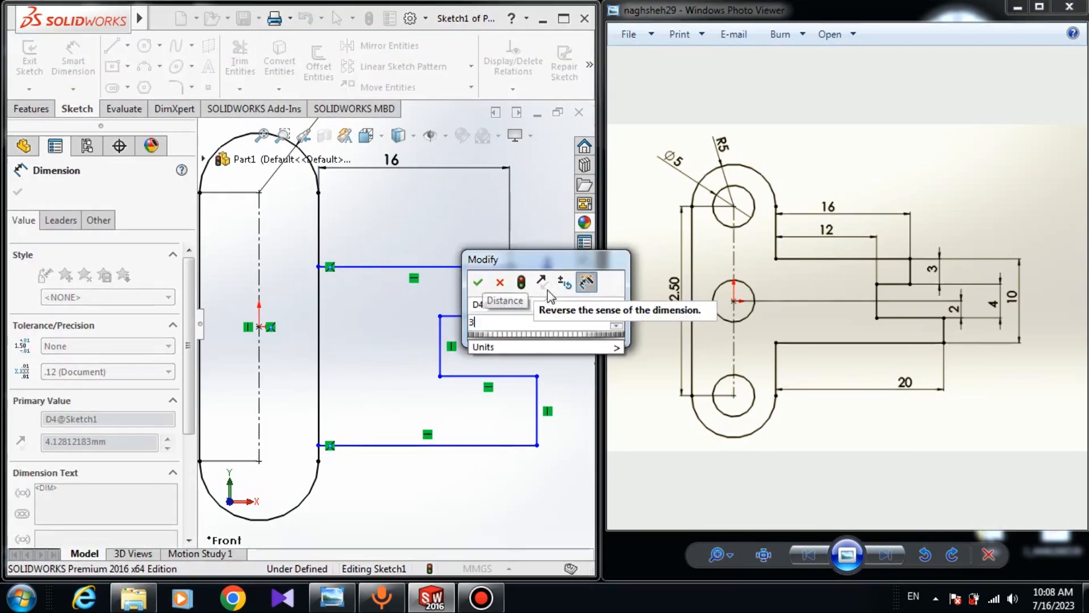
key(Return)
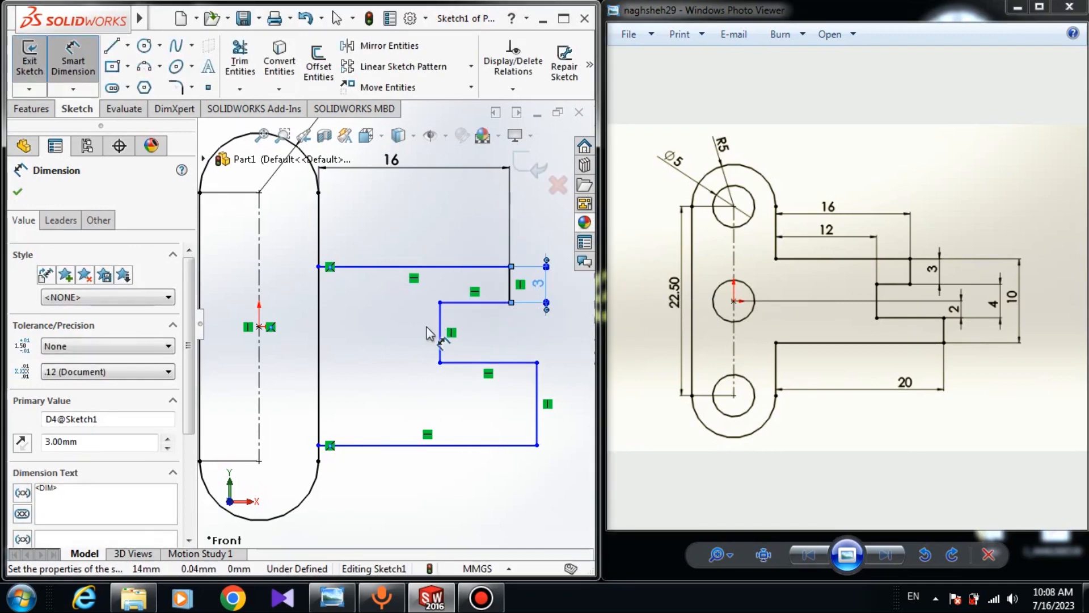
Dimension the distance from the slot's side to the inner vertical edge as 12 mm
click(442, 328)
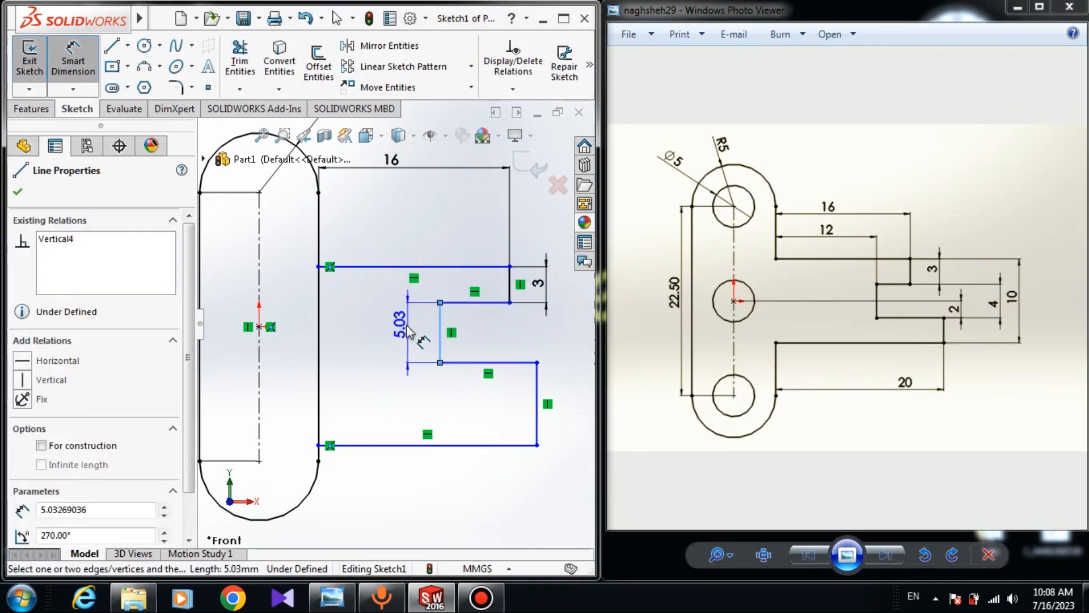
click(319, 329)
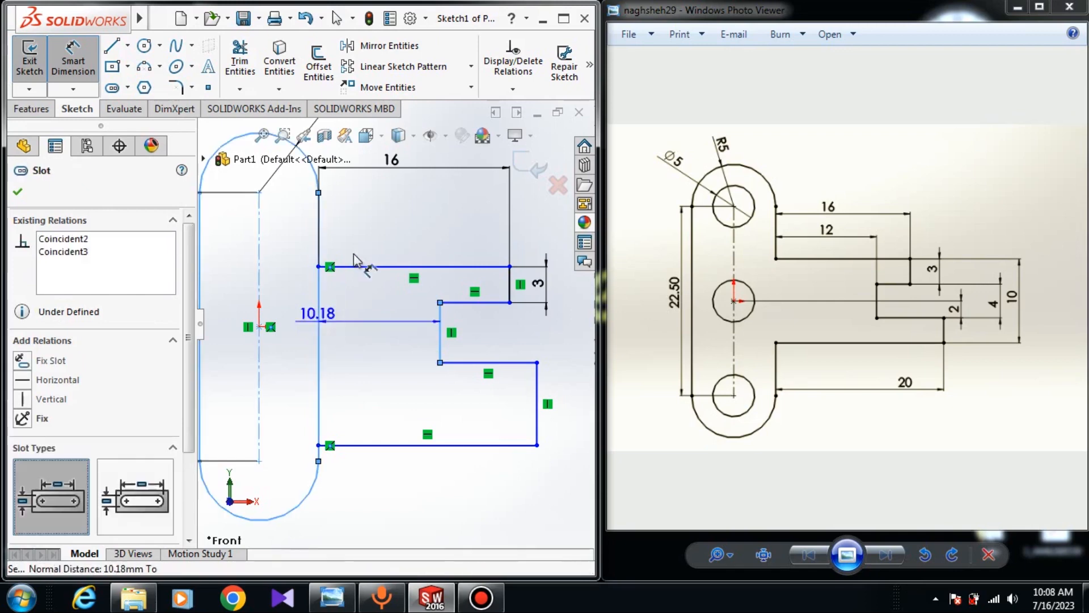
click(370, 232)
text(12)
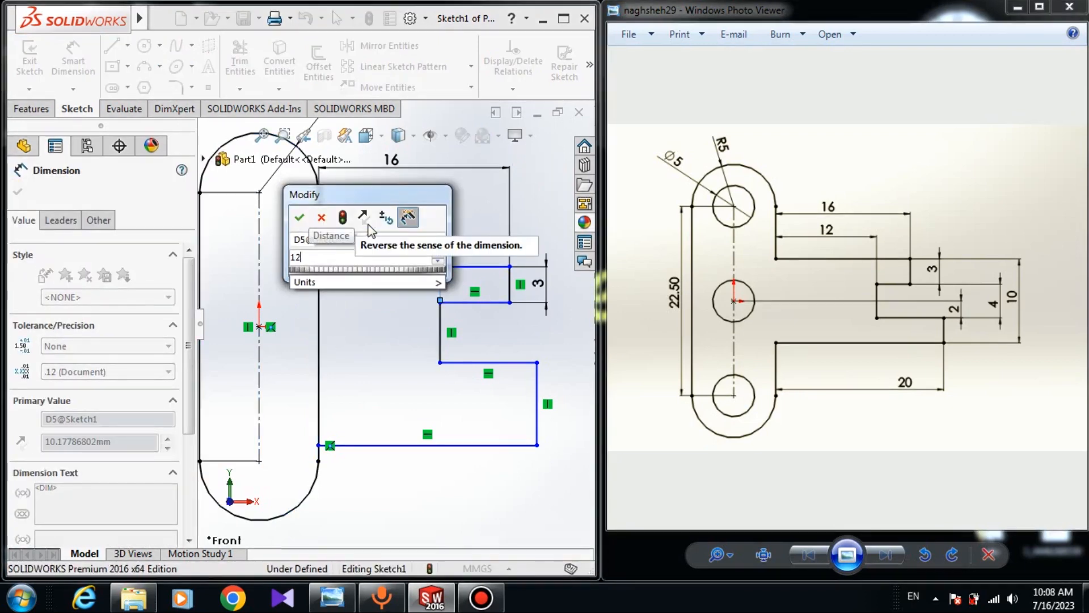
key(Return)
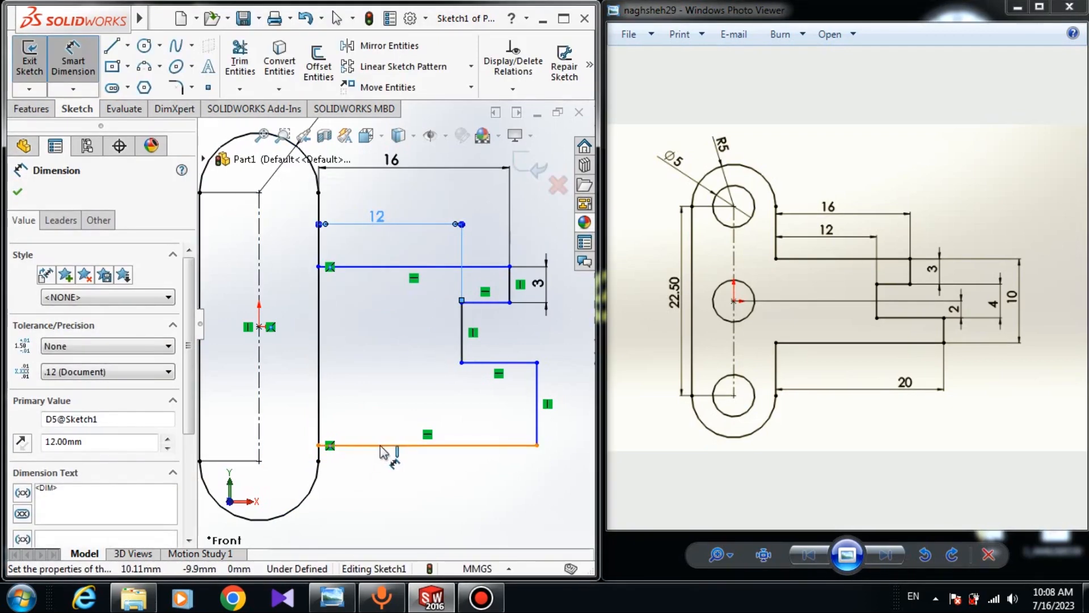
Dimension the lower horizontal edge from the slot's side to its end as 20 mm
click(378, 445)
click(359, 504)
text(20)
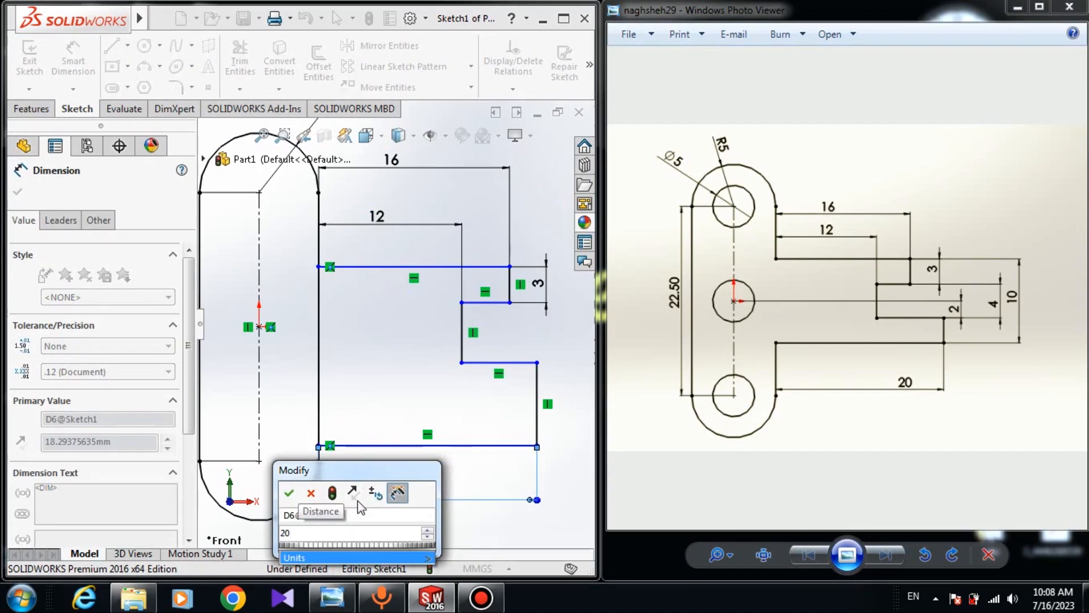
key(Return)
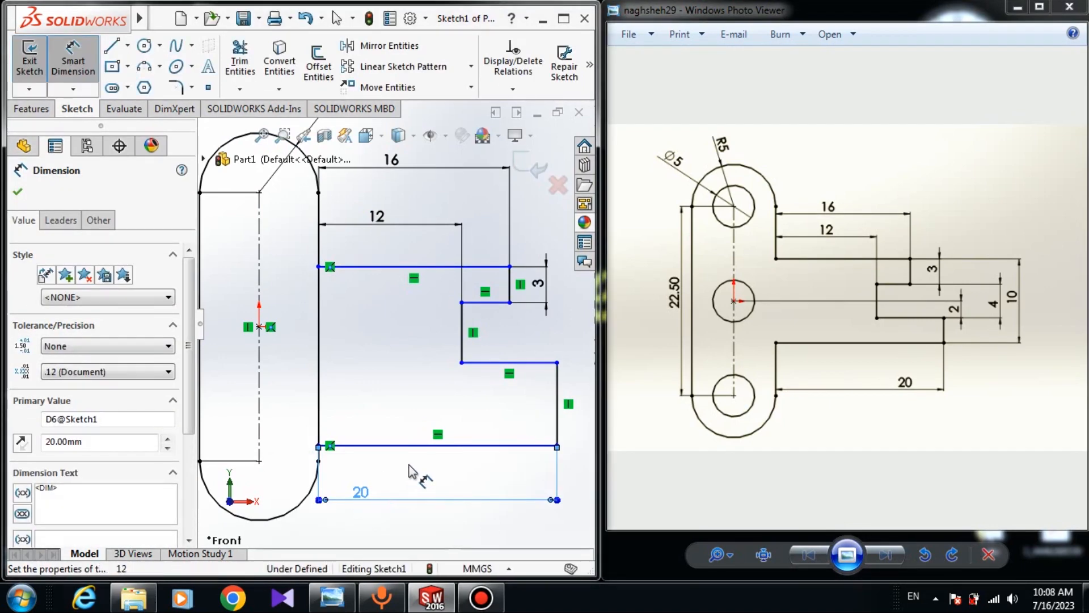
Dimension the vertical distance between the ends of the upper and lower horizontal edges as 10 mm
click(558, 447)
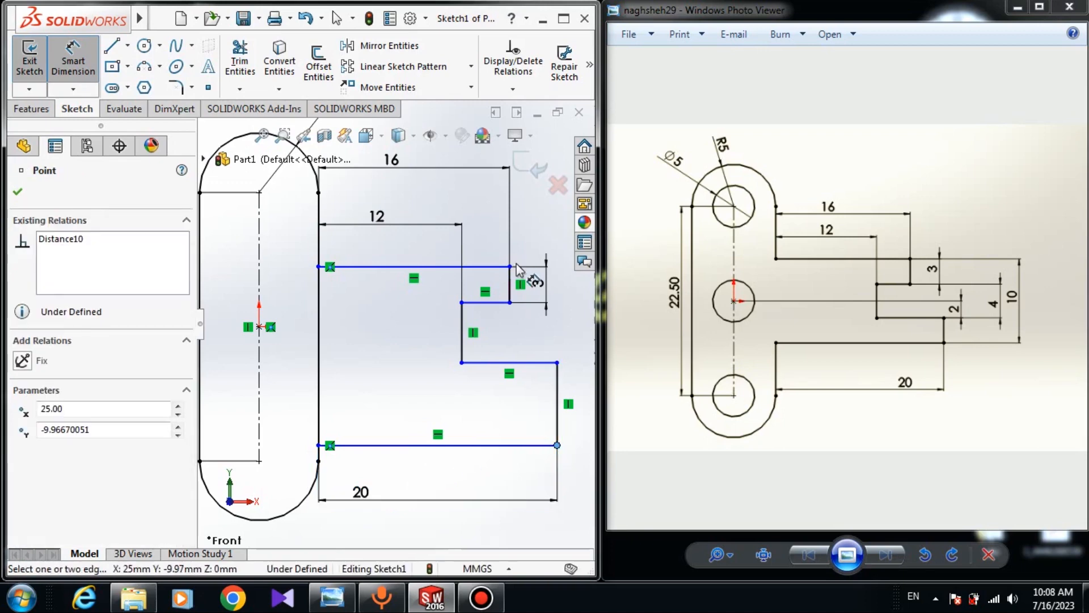
click(509, 267)
scroll(562, 347, up, 2)
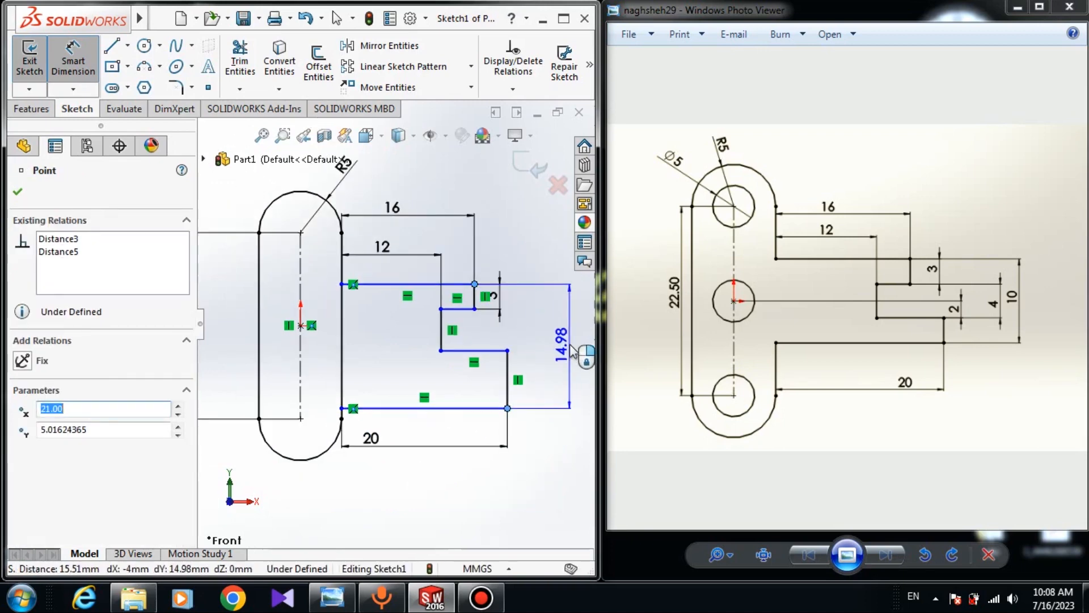
click(573, 352)
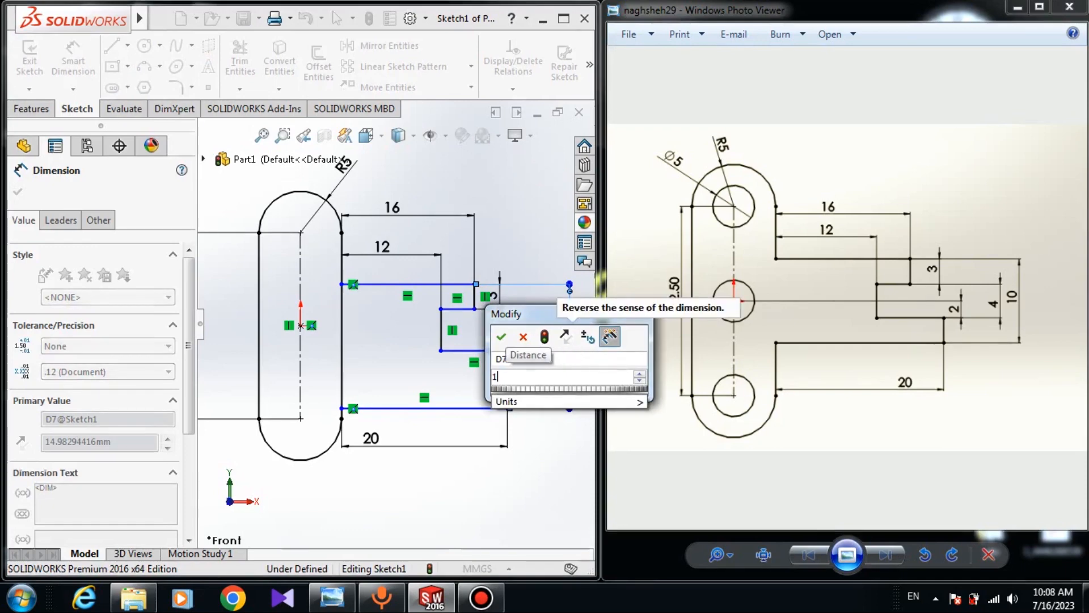
key(Return)
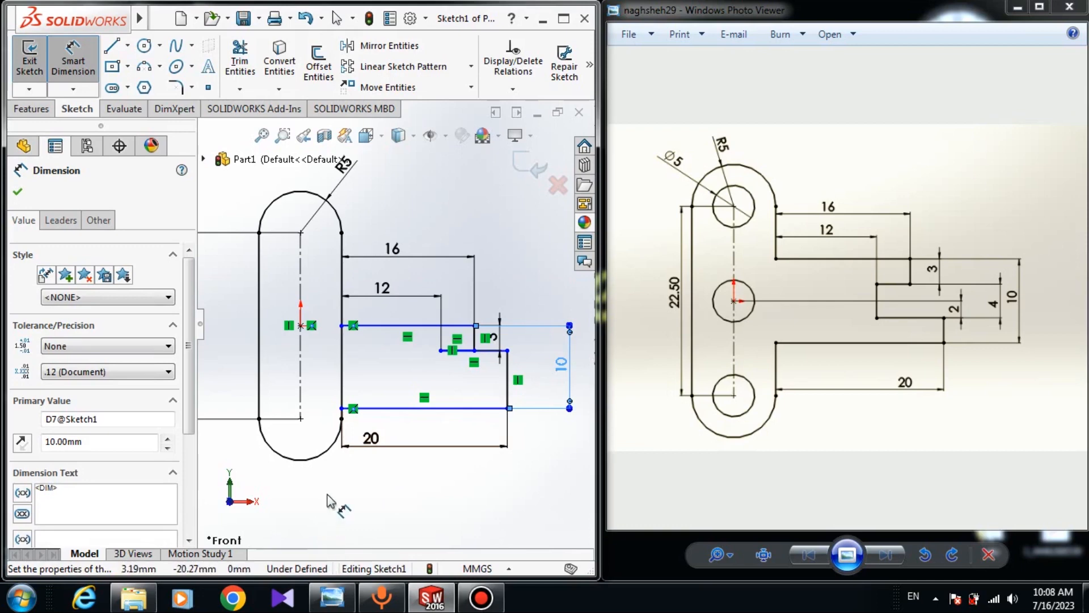
click(19, 191)
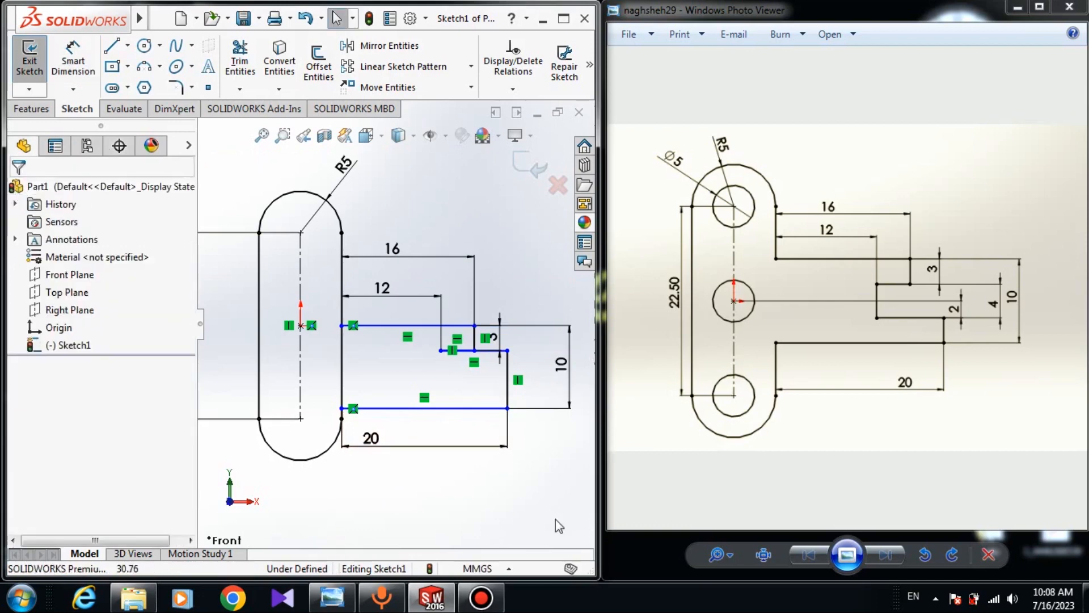
Drag the bracket arm's outline upward along the slot
drag(475, 326, 475, 284)
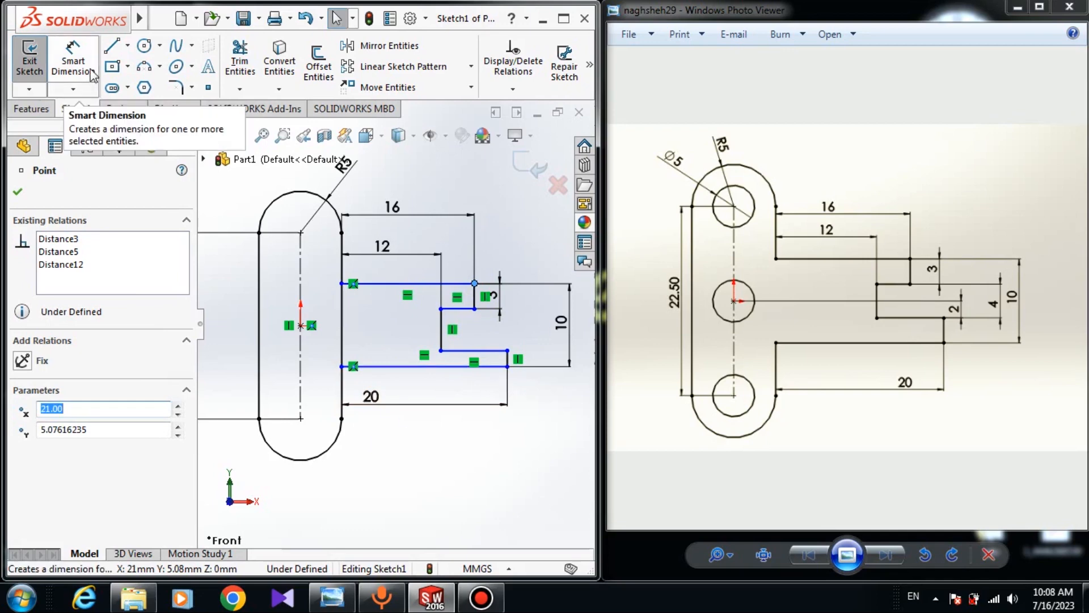
click(73, 64)
scroll(412, 365, down, 3)
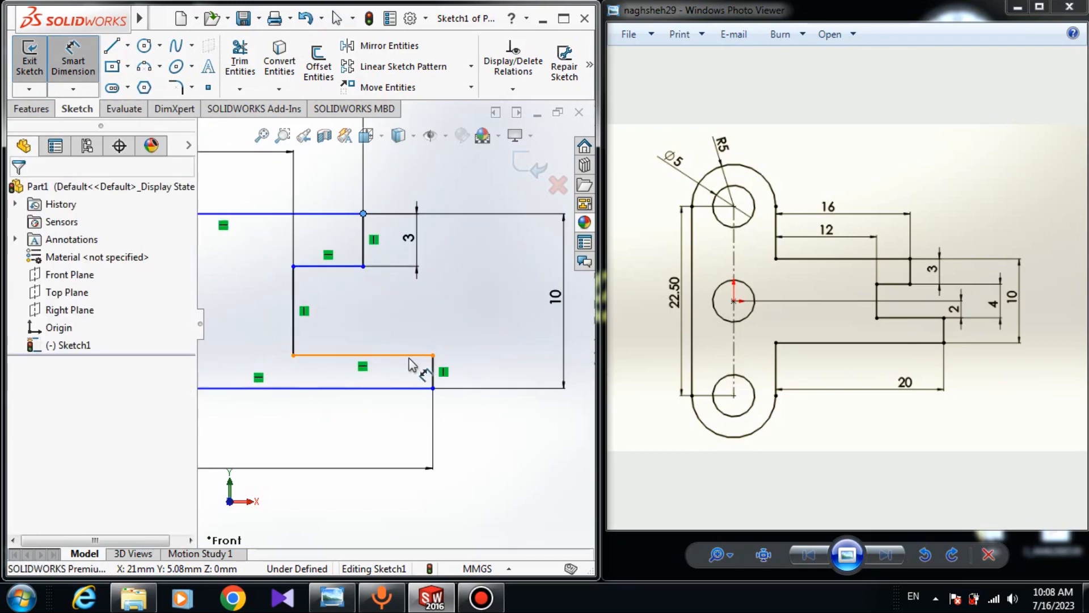
click(433, 356)
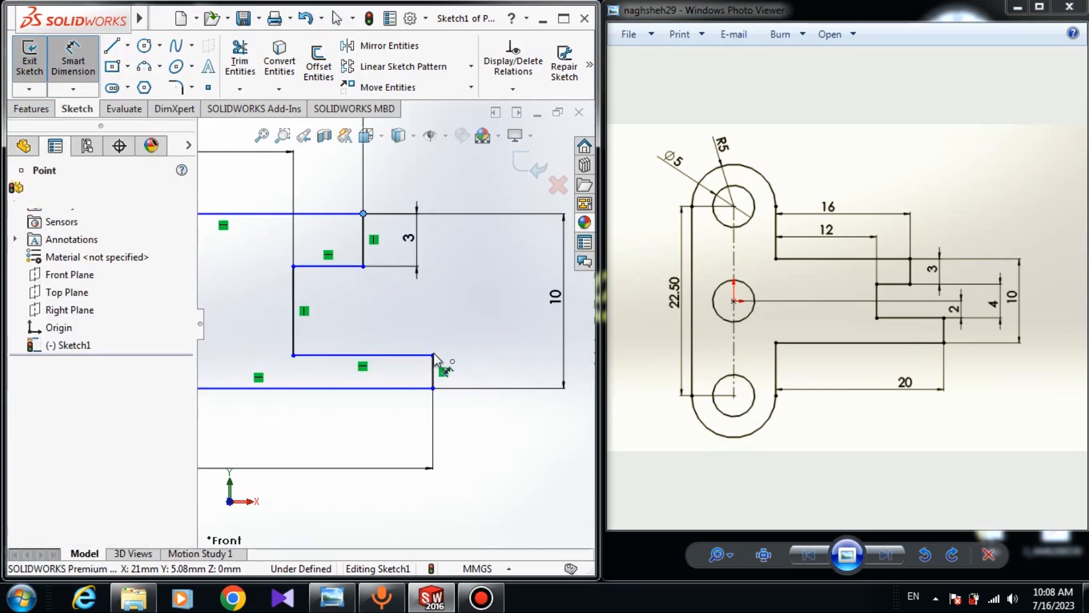
click(437, 356)
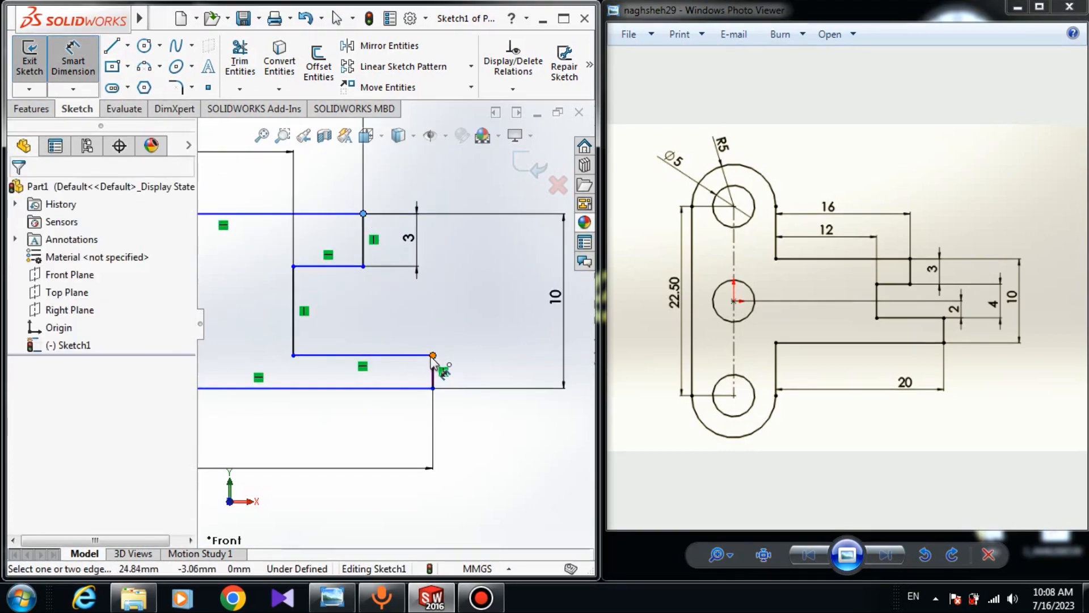
click(432, 355)
scroll(420, 338, up, 4)
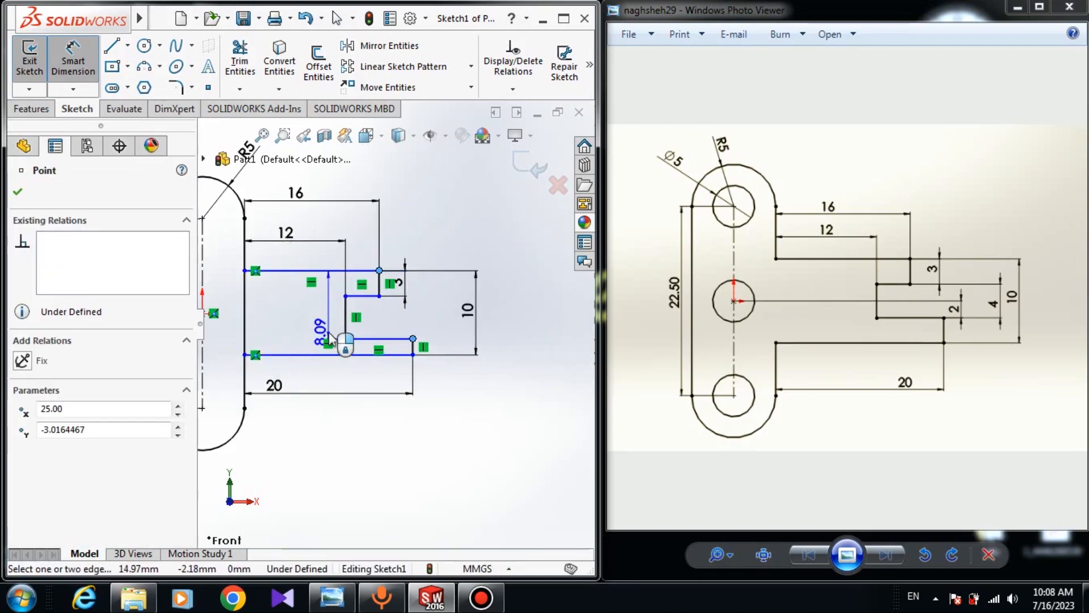
key(Escape)
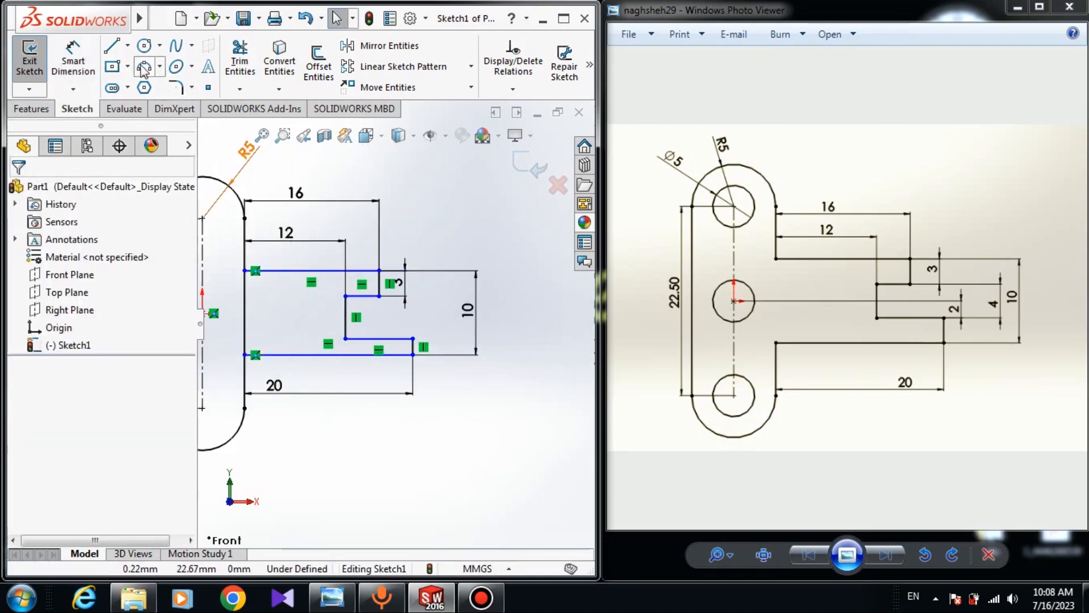
Dimension the notch's lower edge 2 mm from the slot's centre point
click(89, 71)
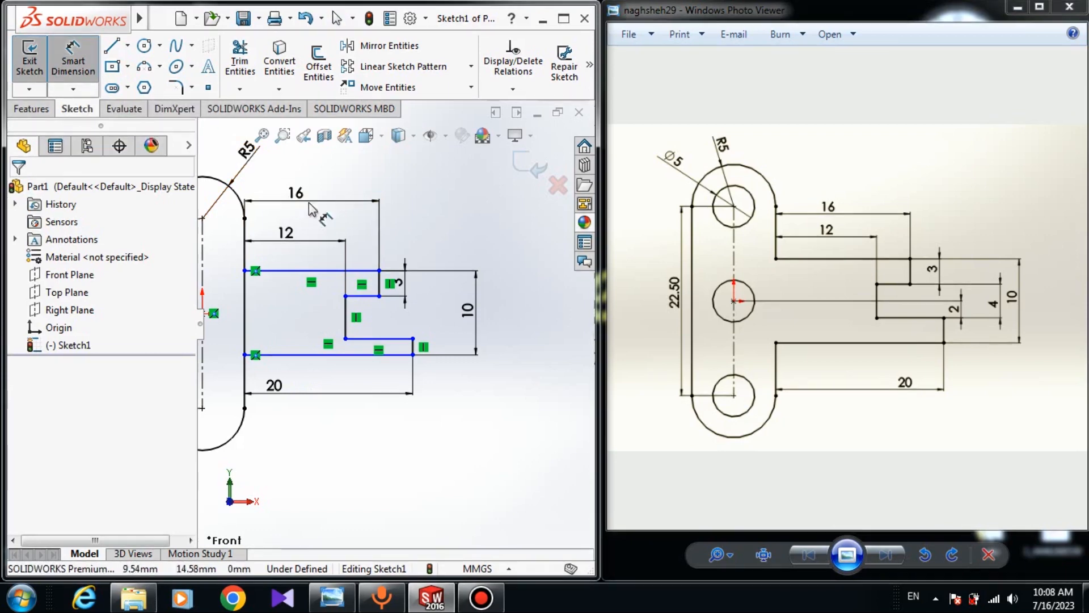
click(419, 340)
scroll(397, 329, up, 5)
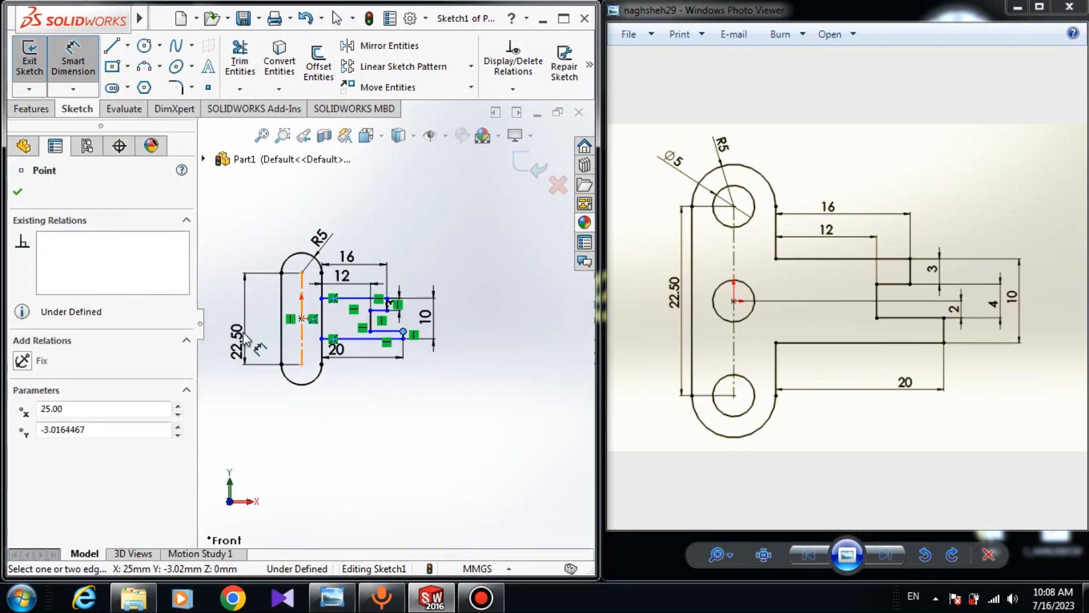
scroll(306, 327, down, 2)
click(311, 321)
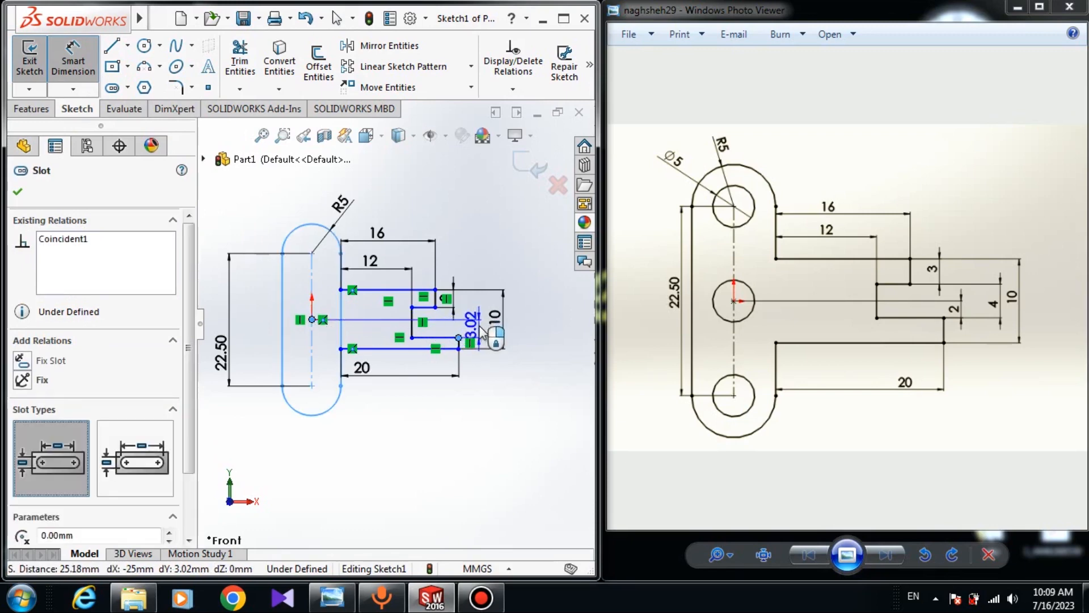
click(483, 333)
text(2)
key(Return)
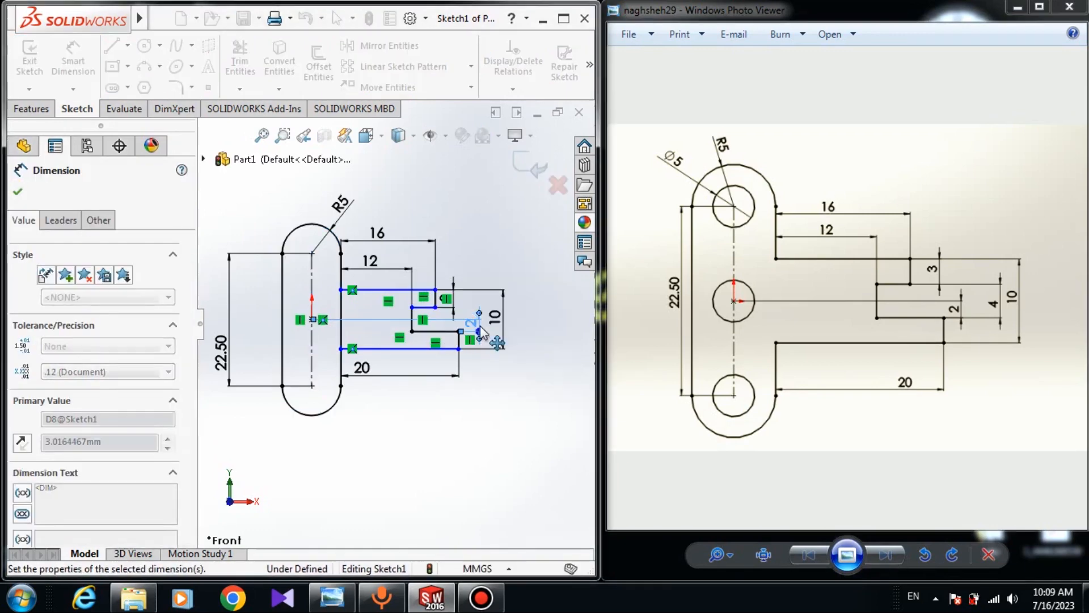
Dimension the distance between the notch's upper and lower horizontal edges as 4 mm
scroll(434, 298, down, 1)
scroll(434, 299, down, 3)
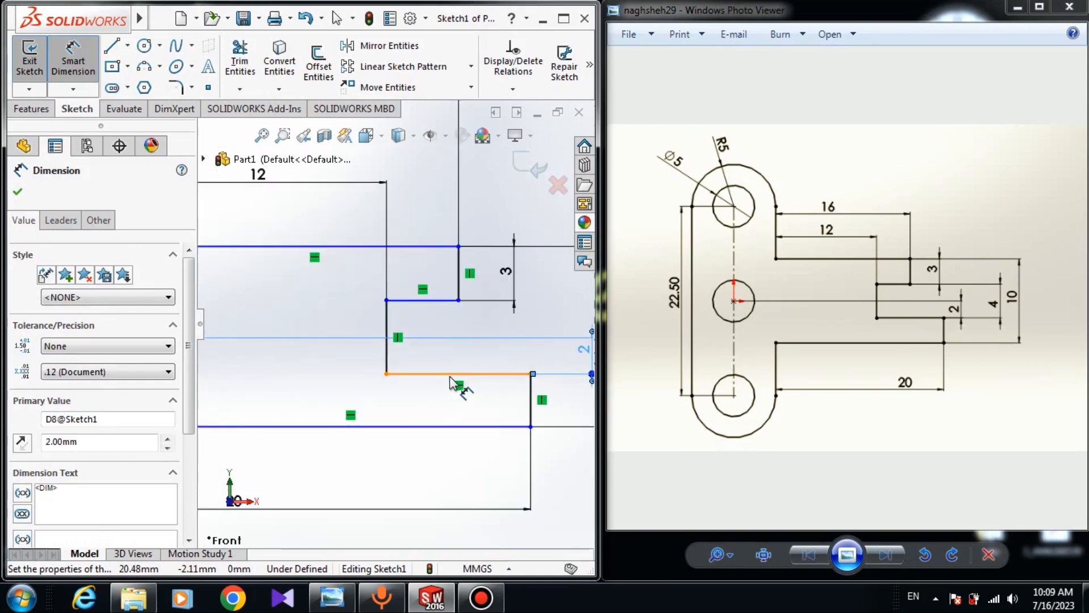
click(436, 301)
click(433, 300)
scroll(587, 362, up, 2)
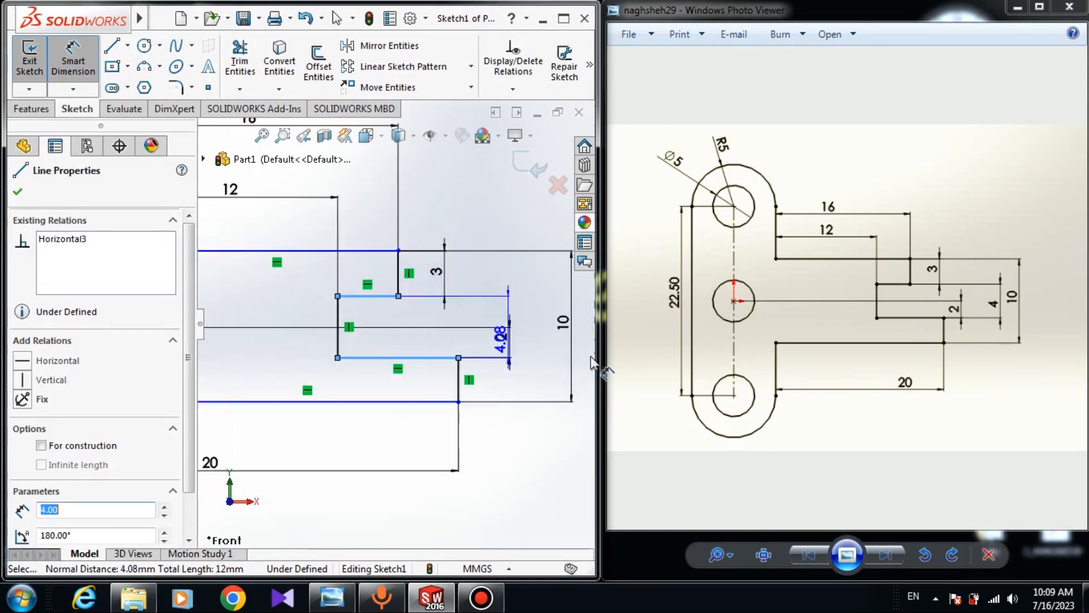
click(515, 335)
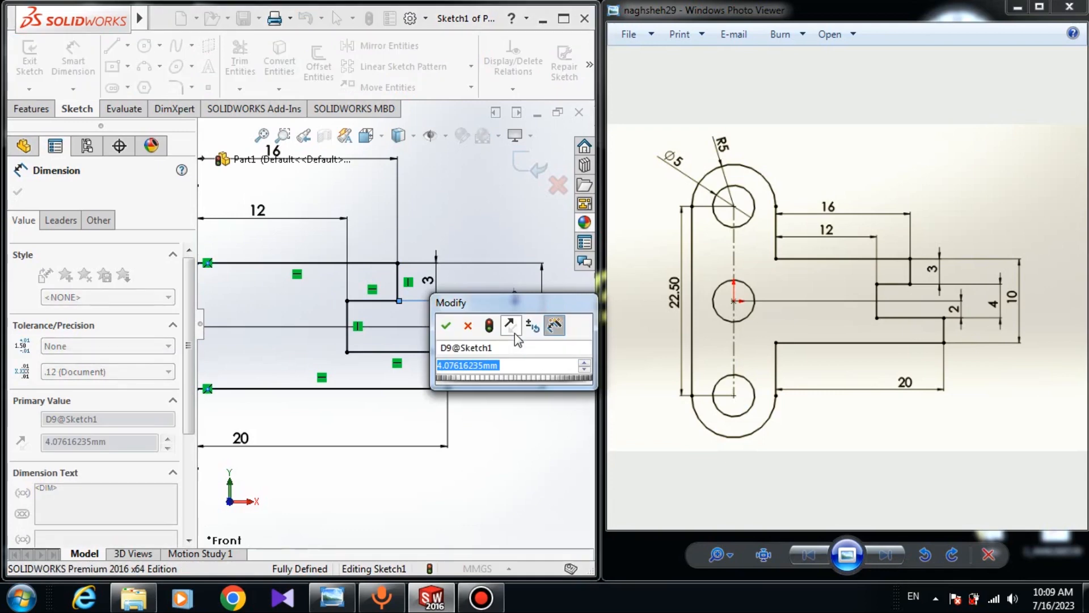
text(4)
key(Return)
scroll(395, 324, up, 3)
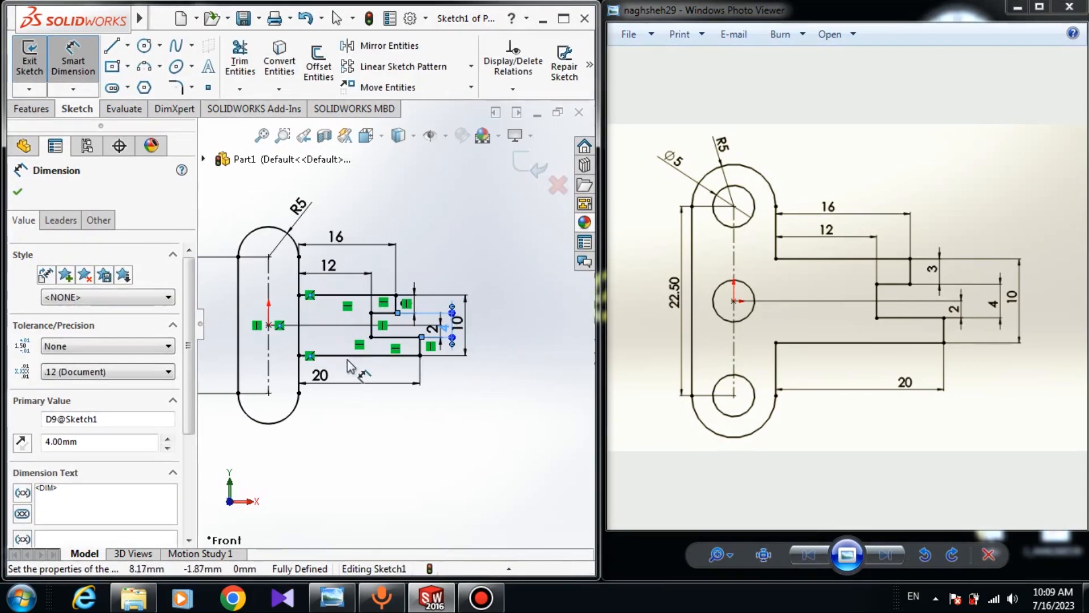
click(20, 197)
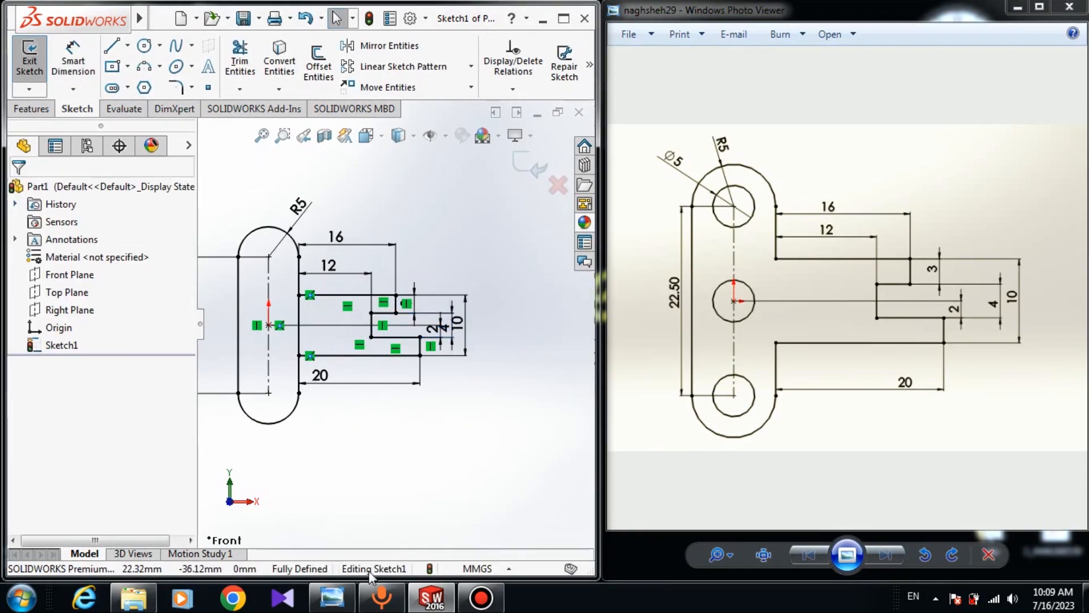
Draw three circles centred on the slot's top, middle and bottom centre points
scroll(286, 368, down, 3)
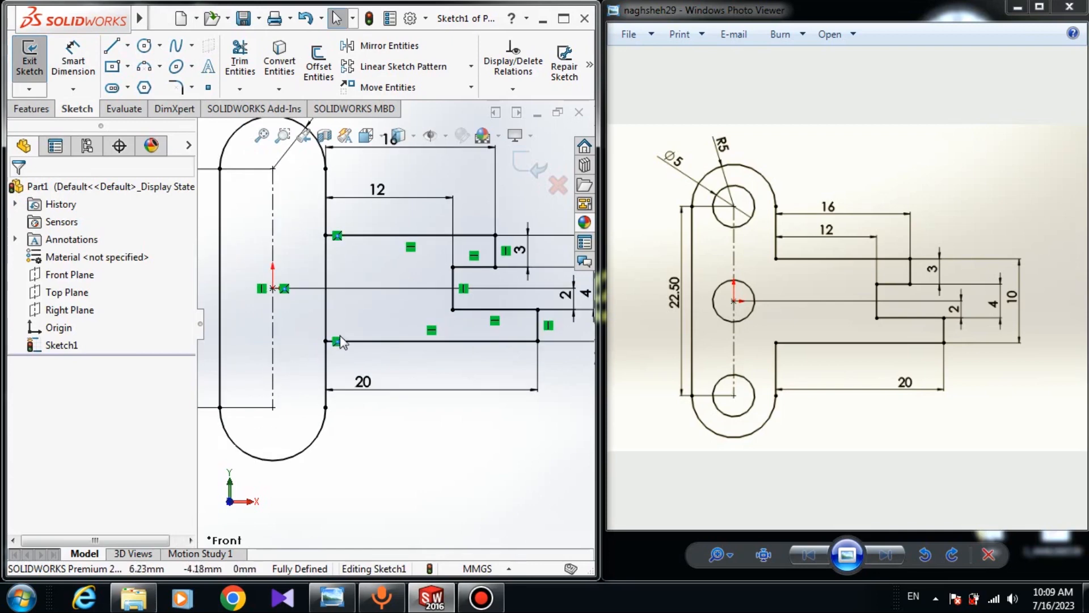
click(328, 419)
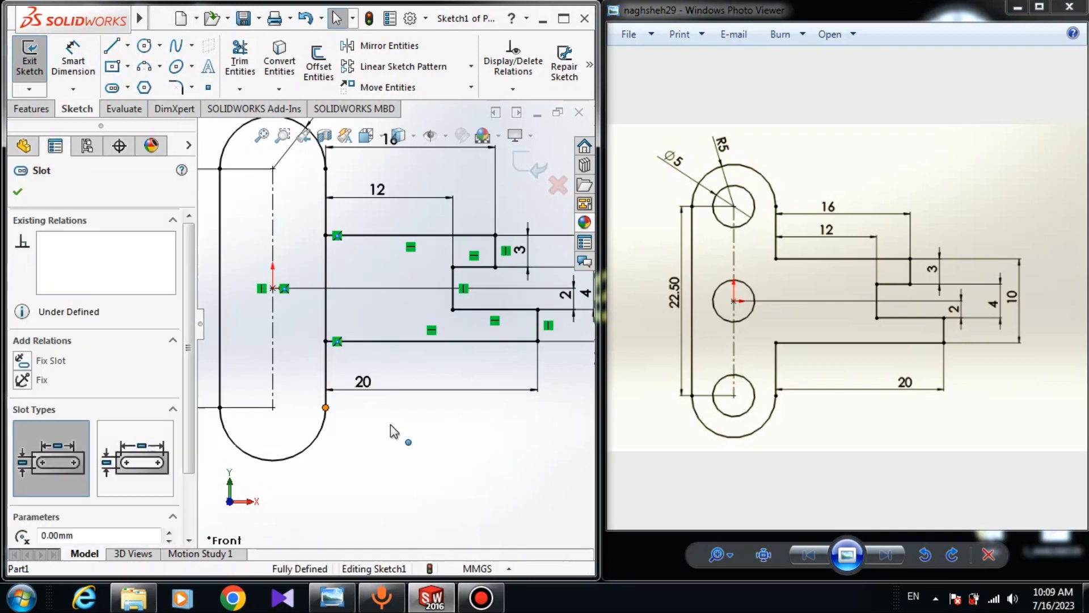
click(20, 194)
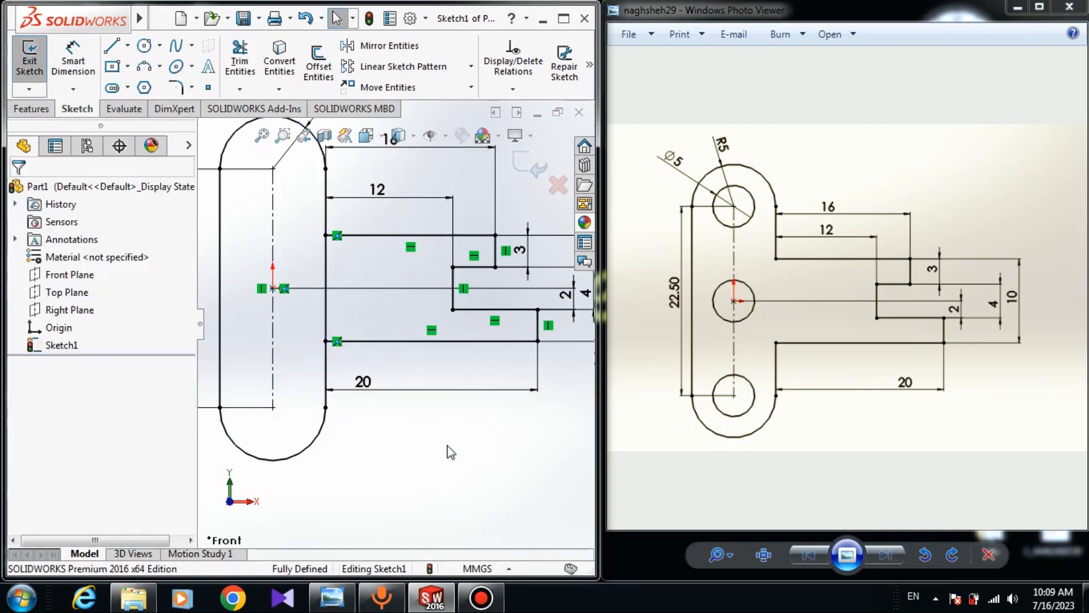
key(f)
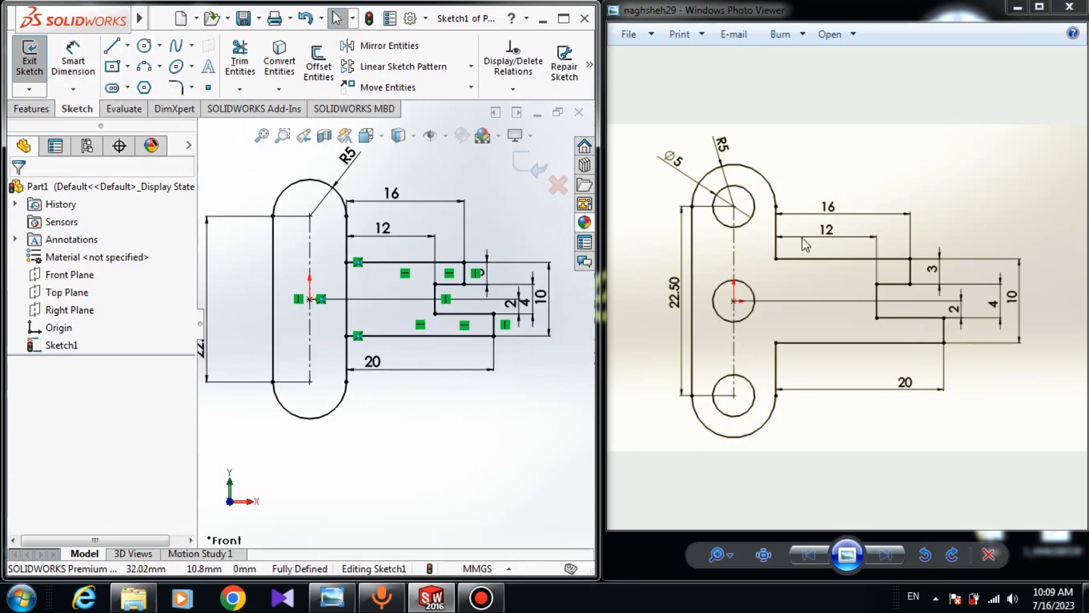
click(144, 45)
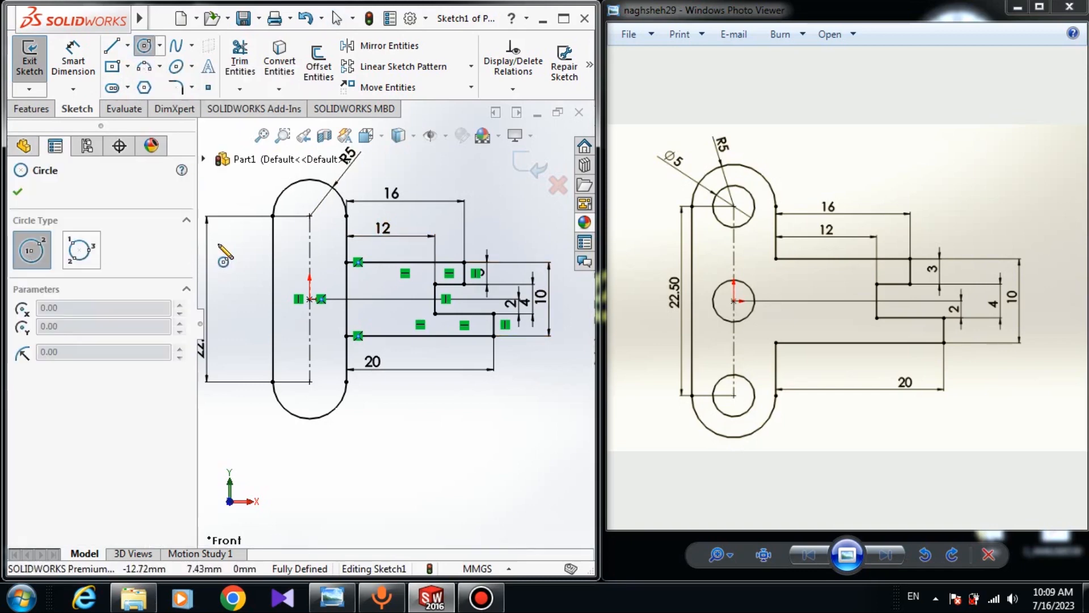
scroll(263, 222, down, 3)
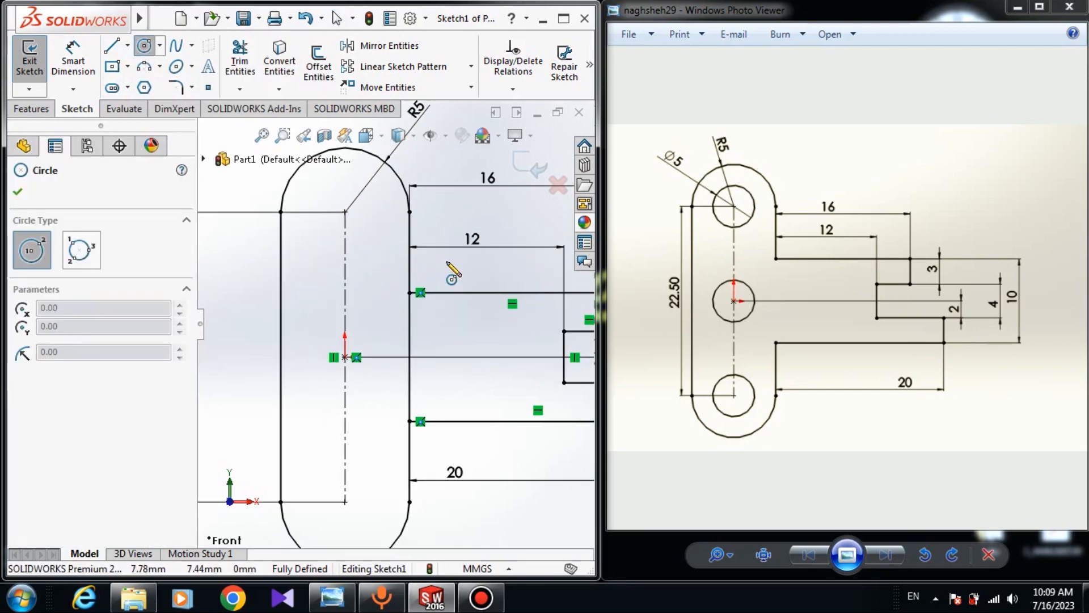
click(344, 212)
click(363, 221)
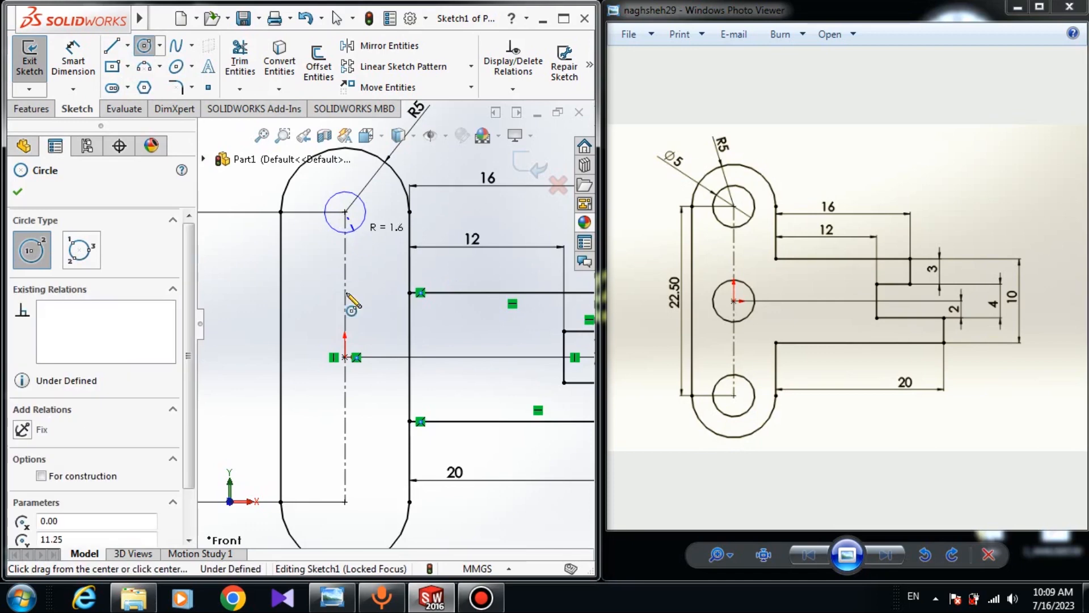
click(345, 357)
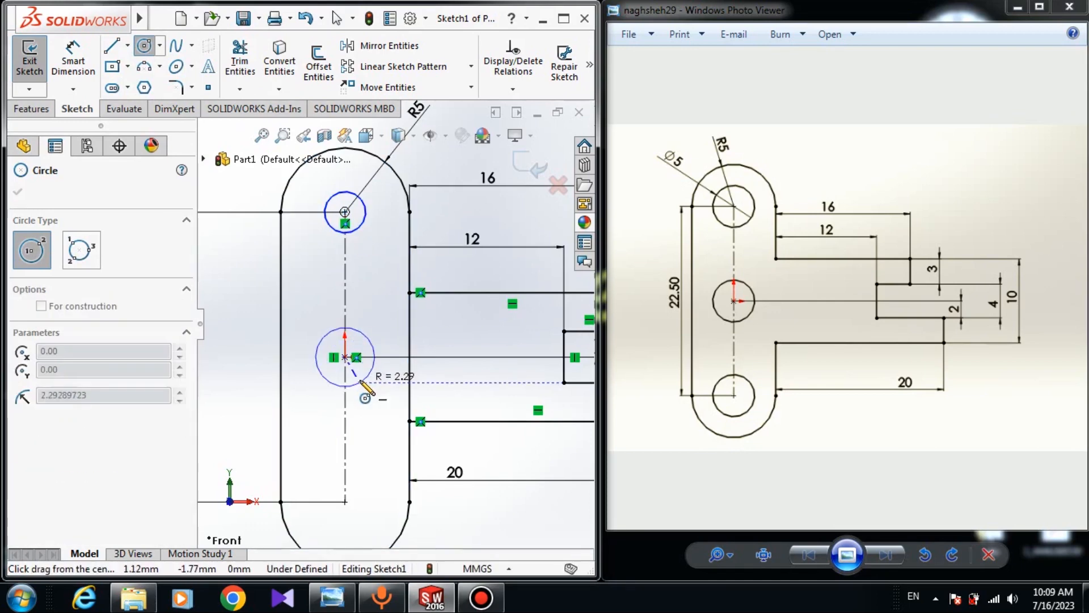
click(361, 381)
click(344, 502)
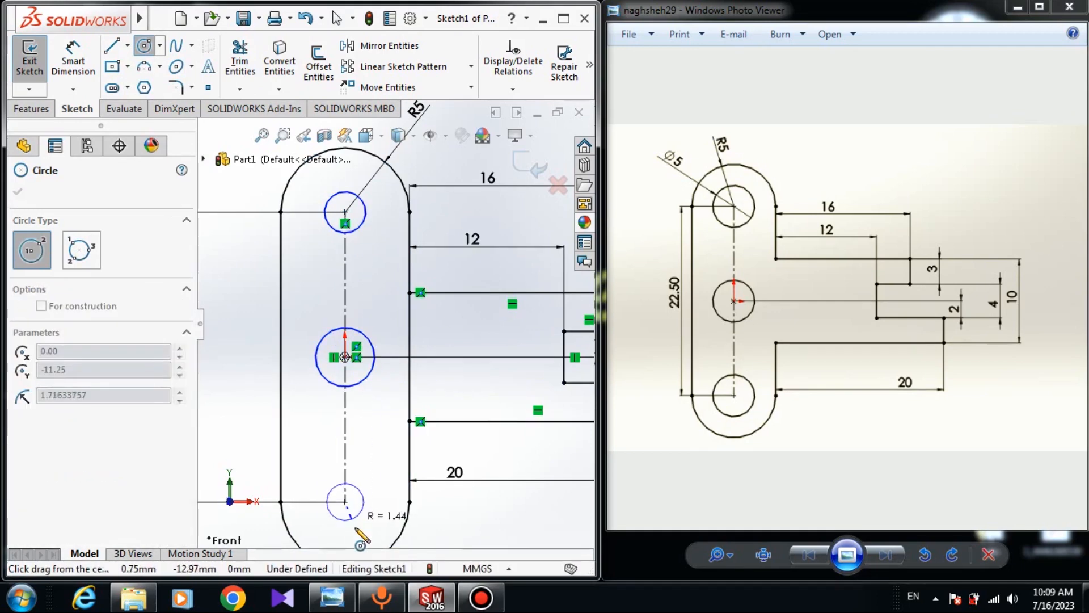
click(363, 527)
click(17, 193)
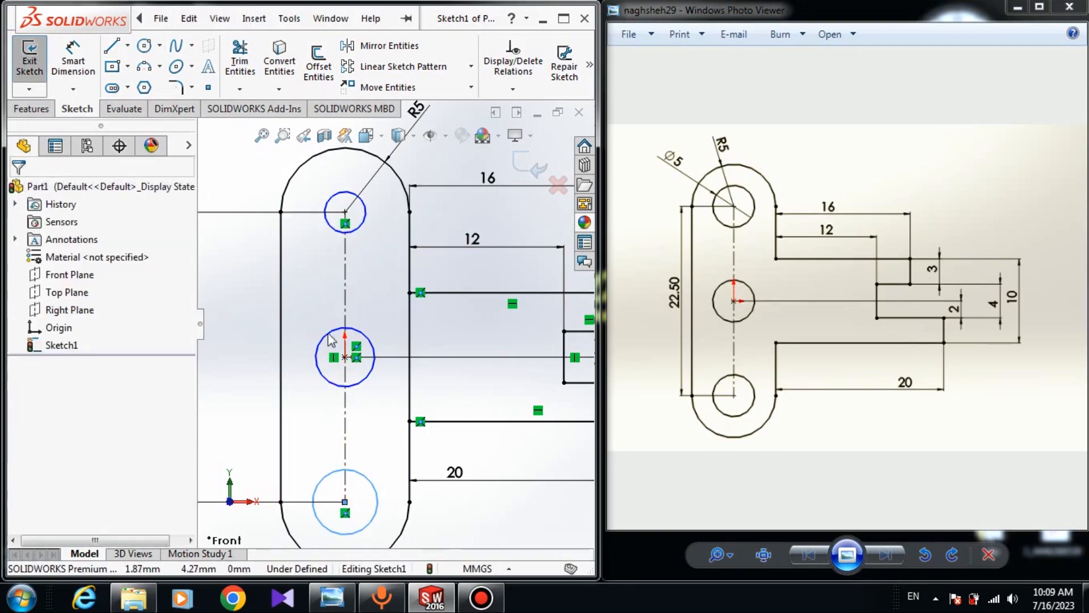
Make the three hole circles equal in size with an Equal relation
scroll(329, 355, down, 4)
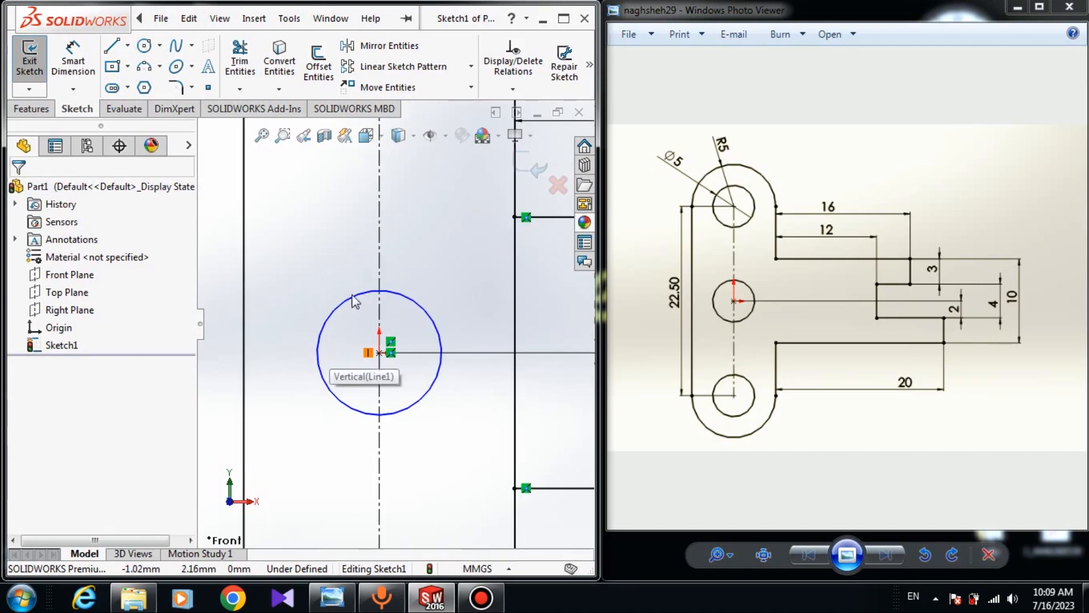
scroll(352, 295, up, 5)
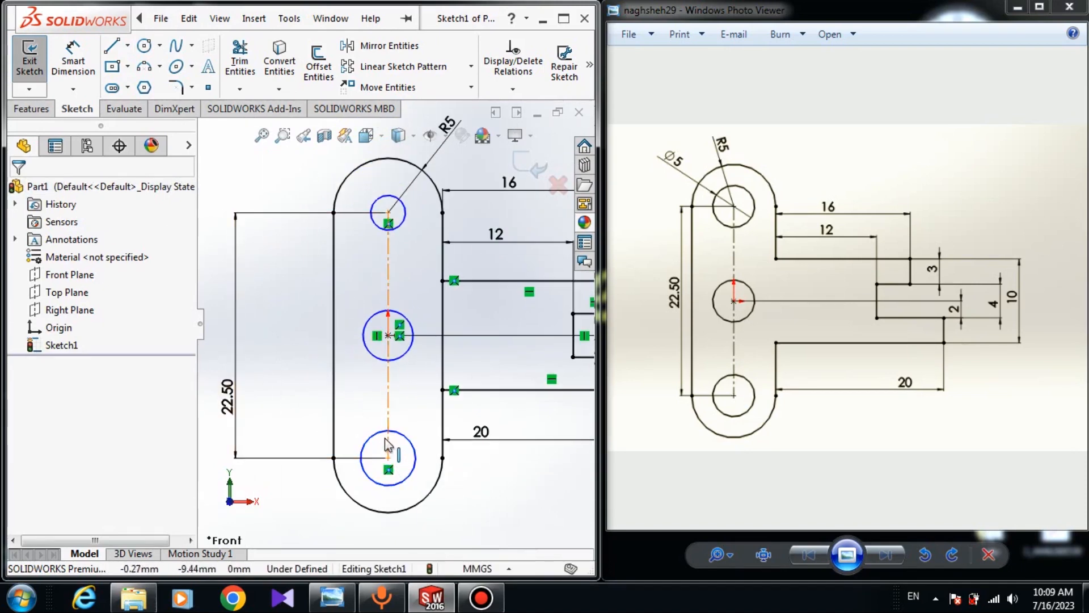
click(364, 448)
ctrl+click(384, 312)
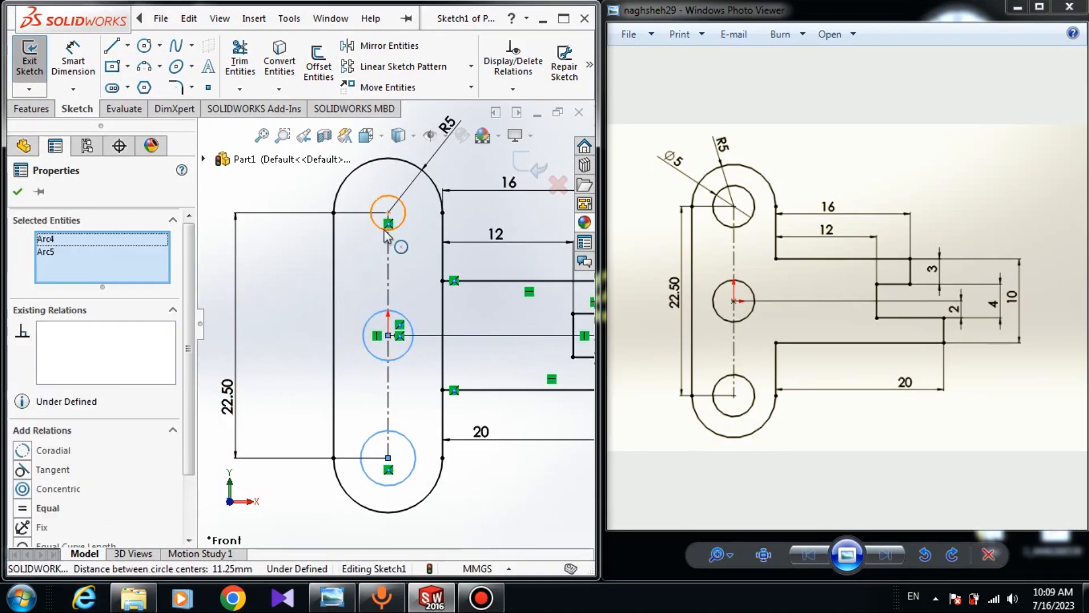
ctrl+click(401, 200)
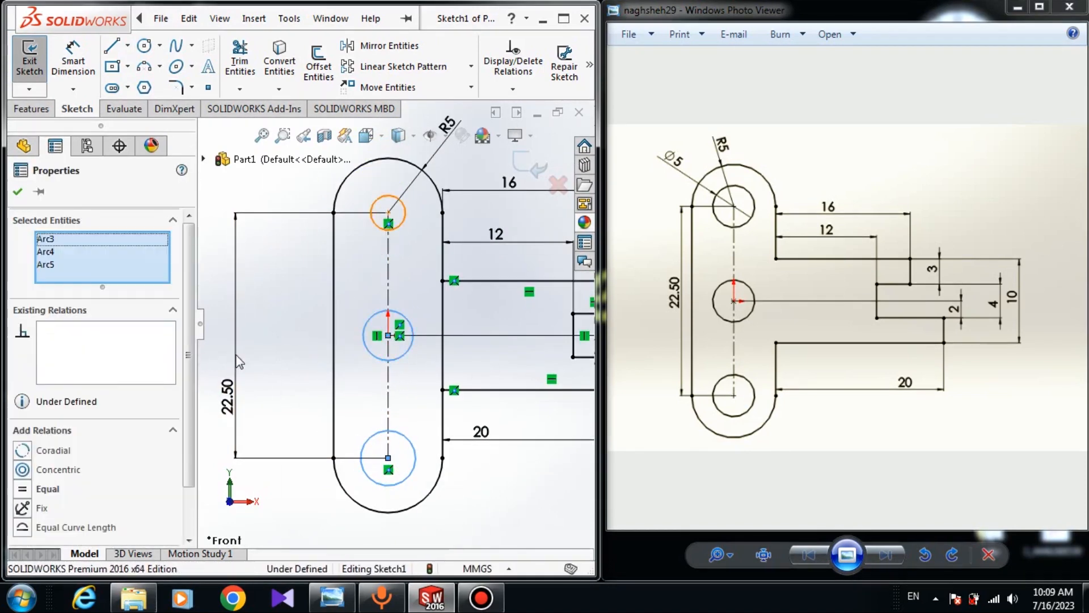
click(22, 489)
click(17, 191)
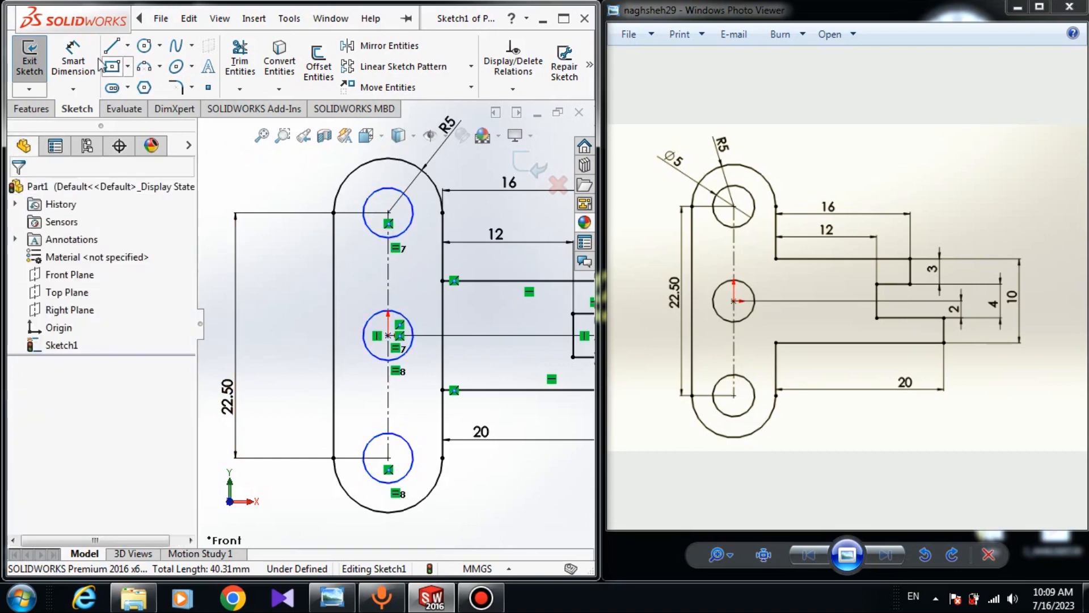
Dimension the top hole's diameter as 5 mm
click(74, 62)
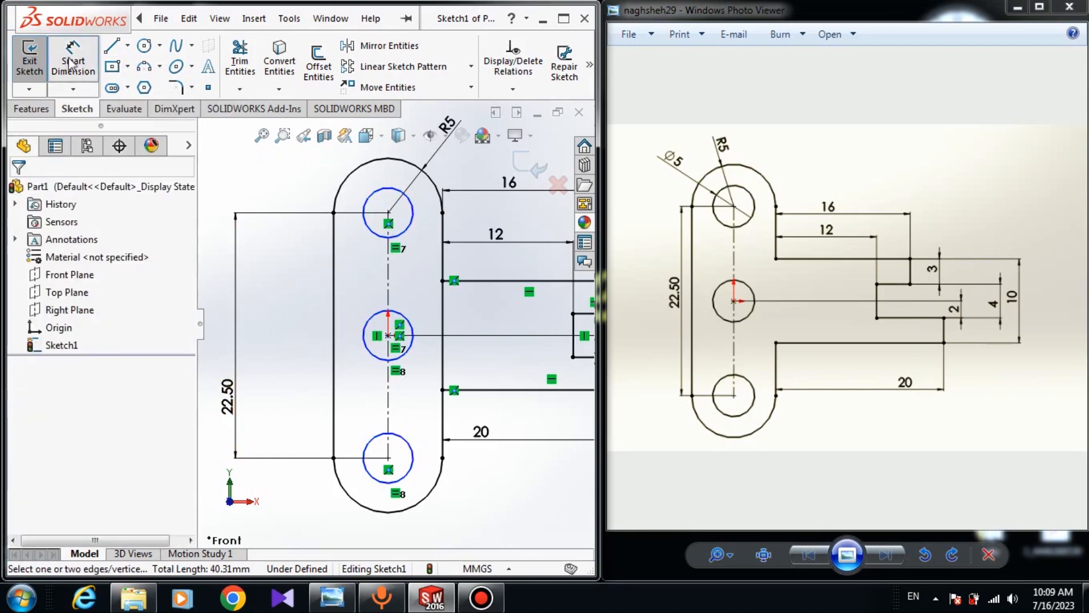
click(378, 195)
click(295, 186)
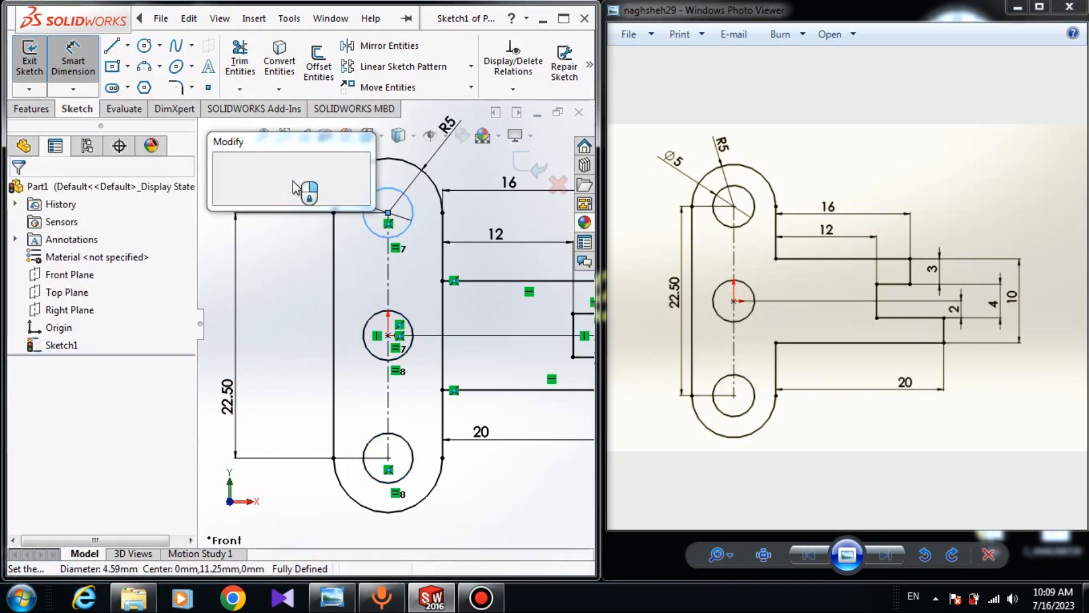
text(5)
key(Return)
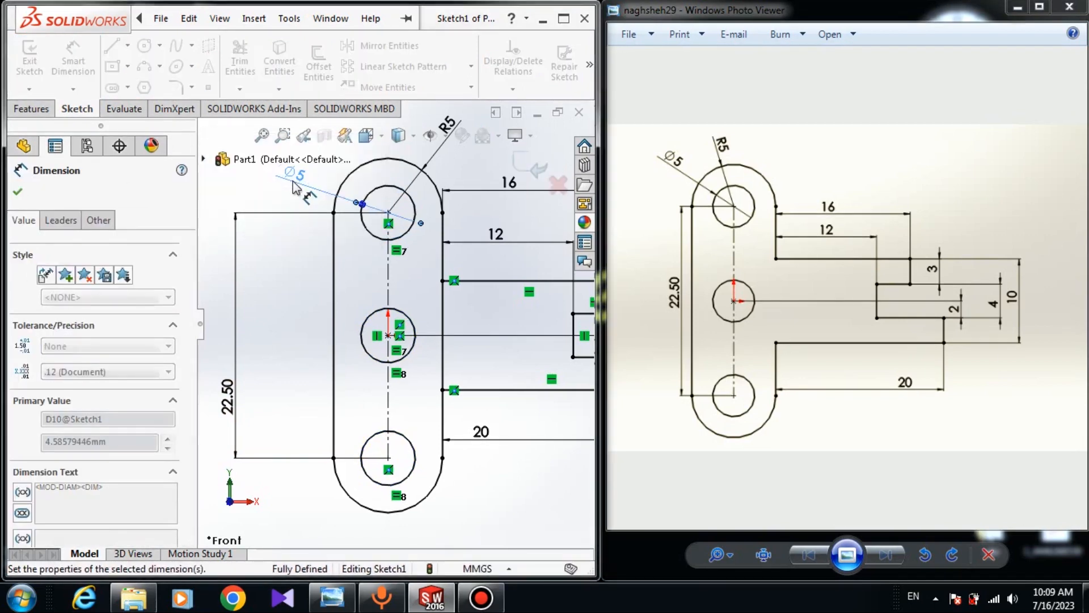
click(18, 193)
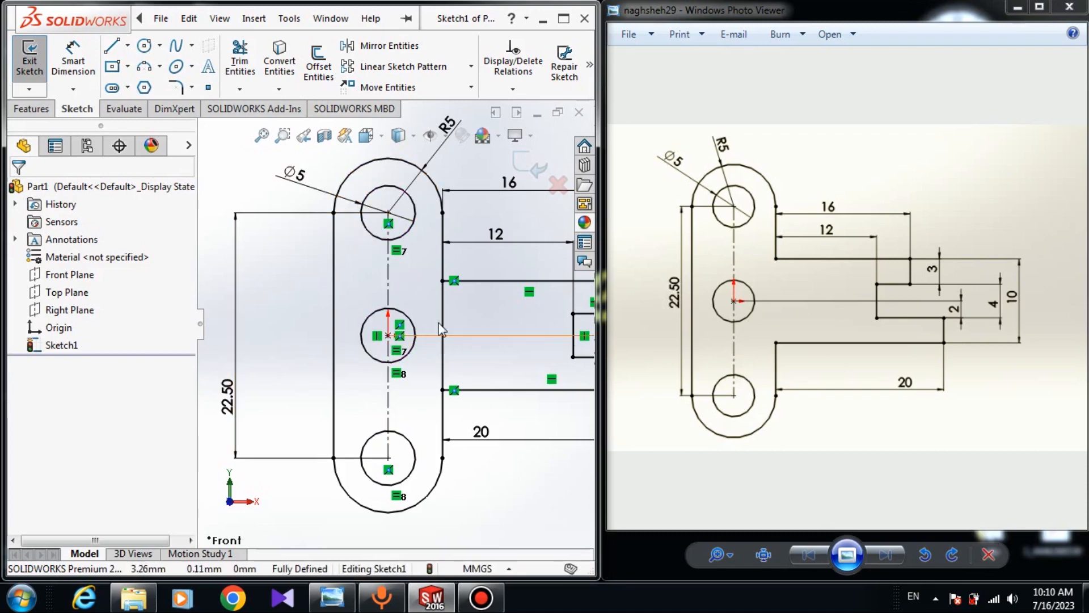
Trim away the slot's right edge segment between the bracket arm's upper and lower edges
click(239, 67)
scroll(448, 265, down, 1)
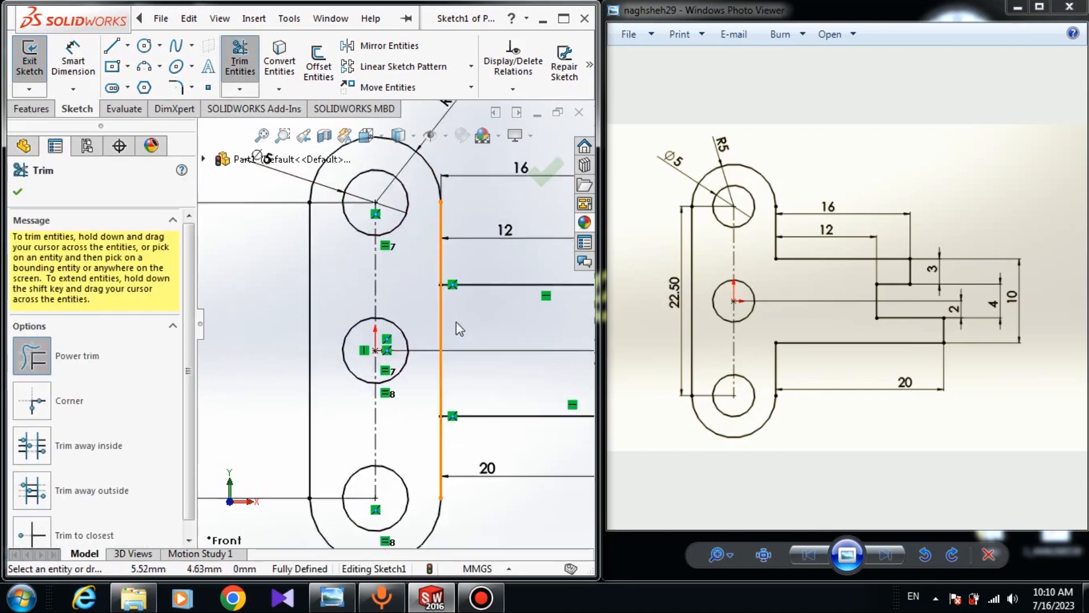
scroll(459, 328, down, 4)
drag(445, 348, 403, 357)
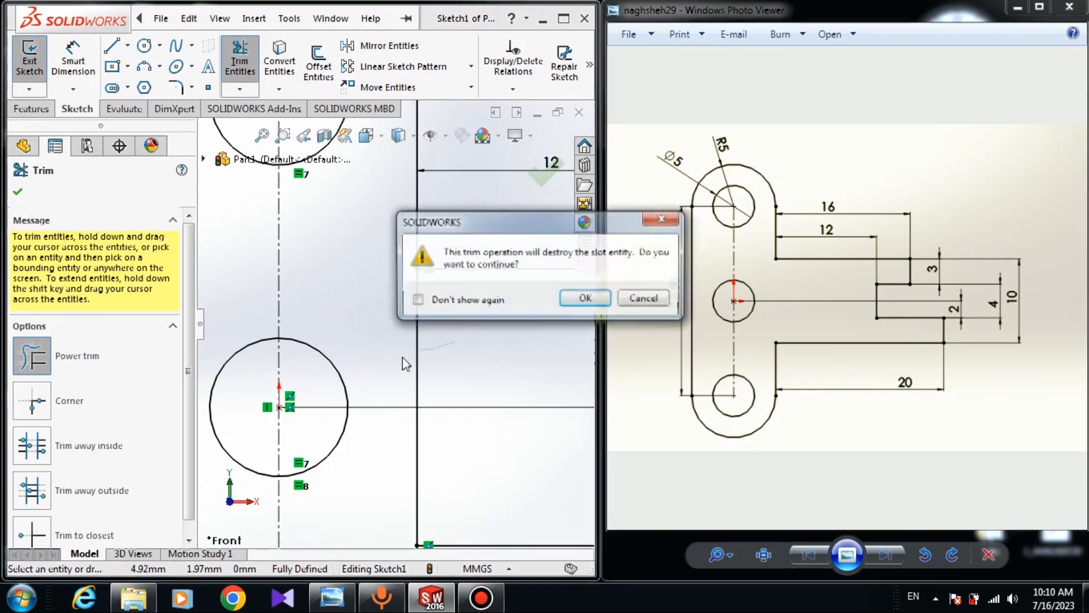
click(585, 297)
key(Escape)
Make the slot's bottom arc tangent to the right and left vertical edges
scroll(369, 450, up, 4)
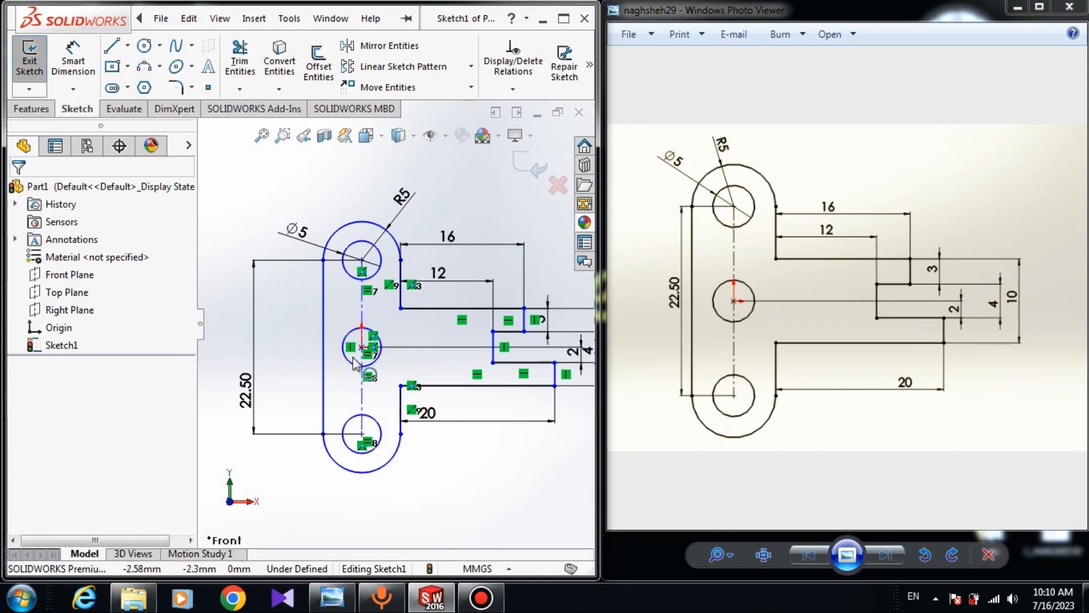
scroll(308, 389, down, 2)
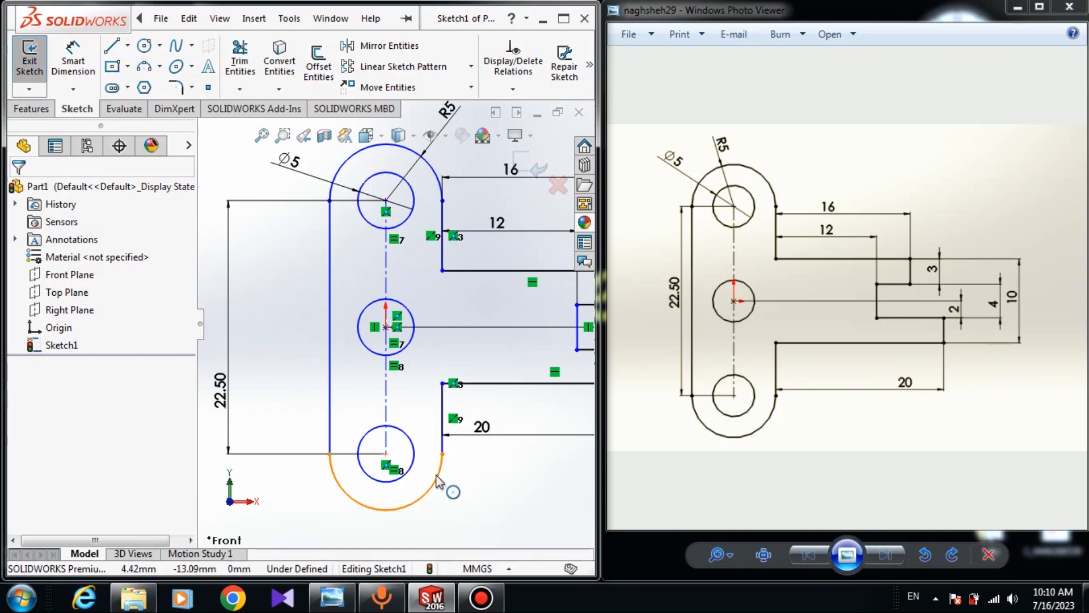
scroll(439, 483, down, 3)
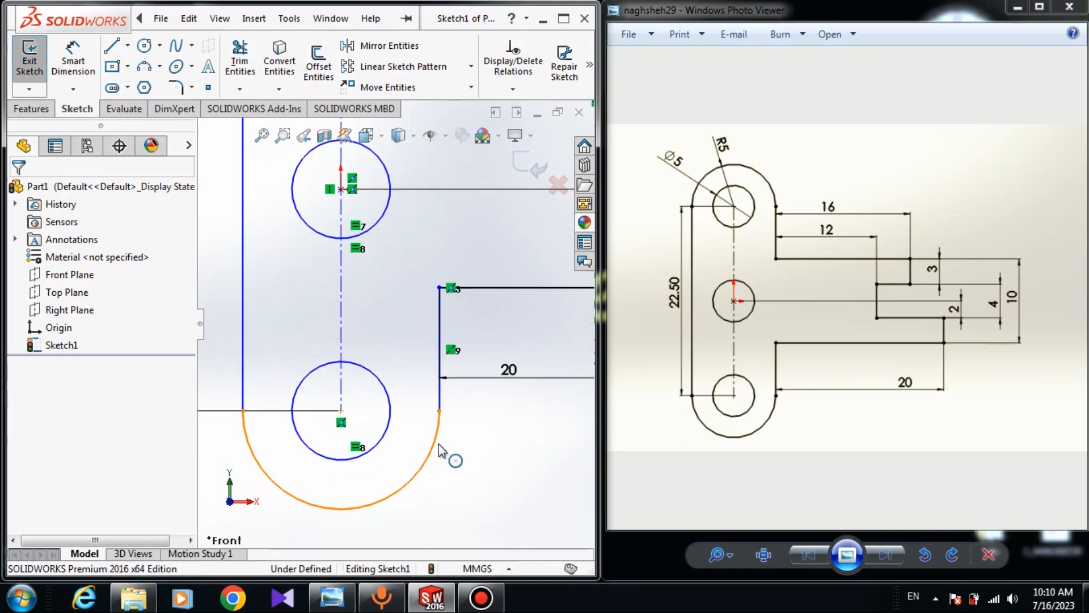
click(443, 450)
ctrl+click(442, 394)
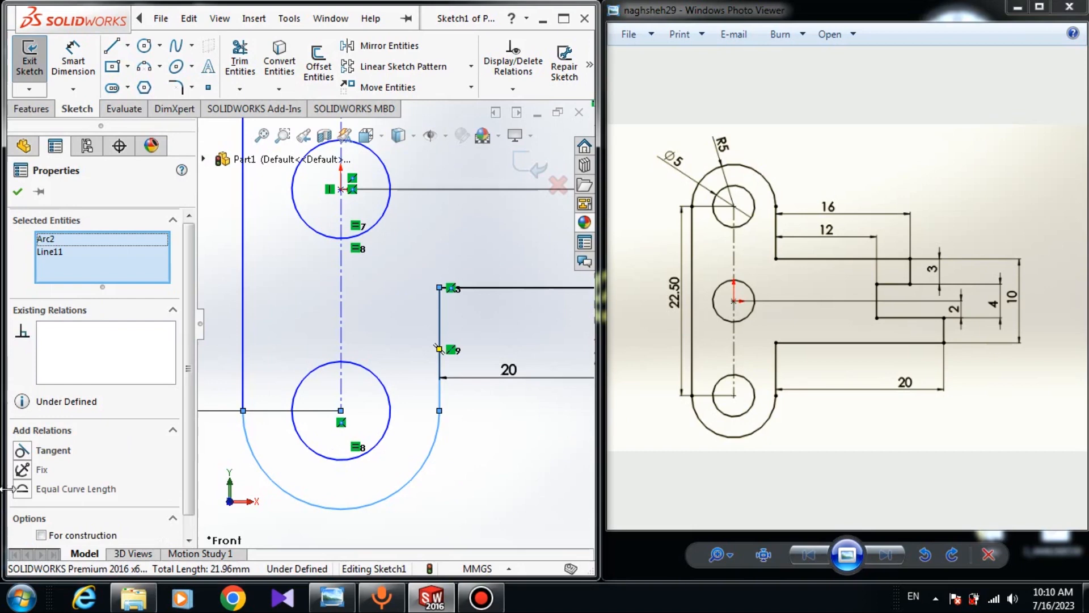
click(40, 454)
key(Escape)
click(270, 478)
ctrl+click(244, 404)
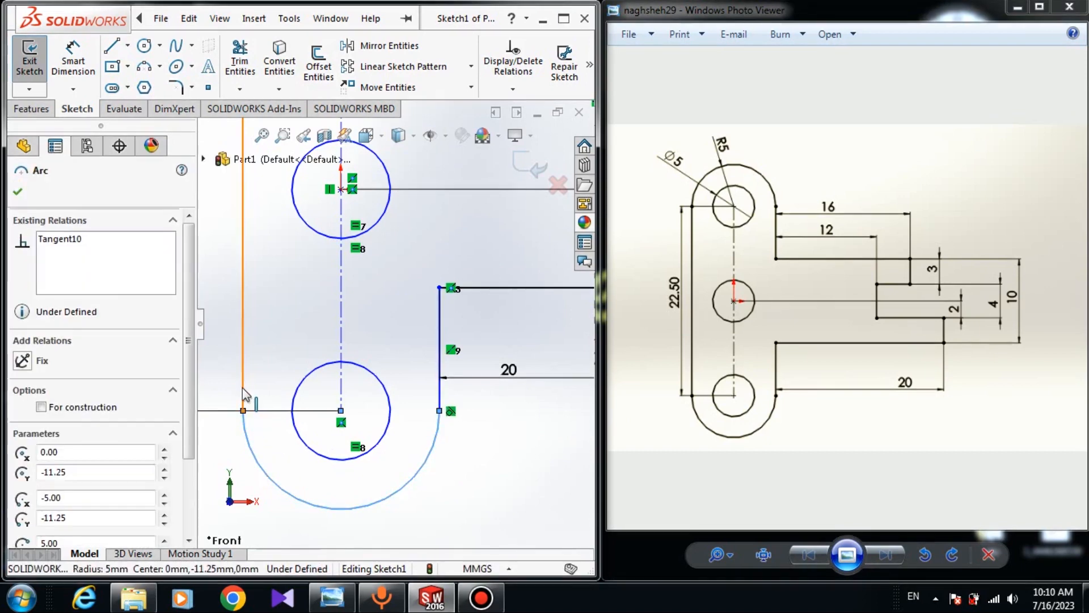
click(22, 452)
Make the slot's top arc tangent to the left and right vertical edges
scroll(352, 488, up, 5)
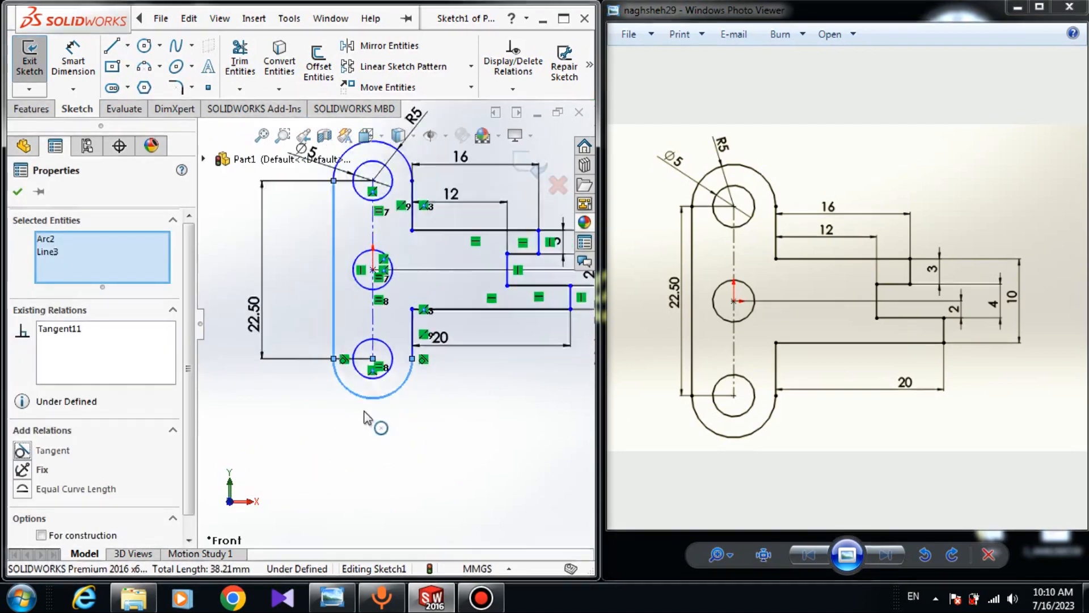
scroll(357, 244, down, 6)
click(272, 263)
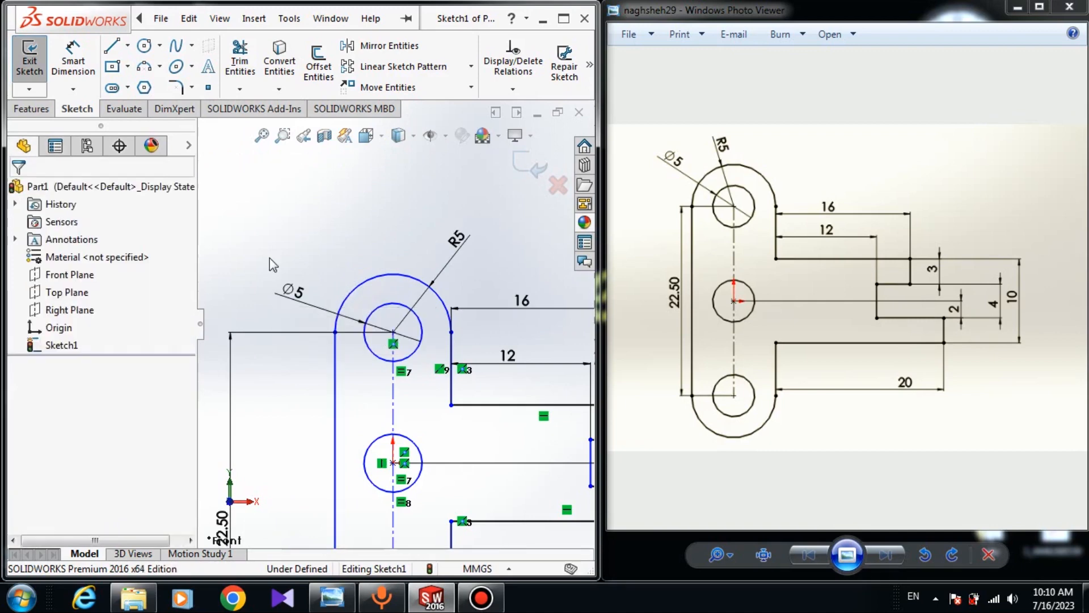
click(343, 302)
ctrl+click(335, 360)
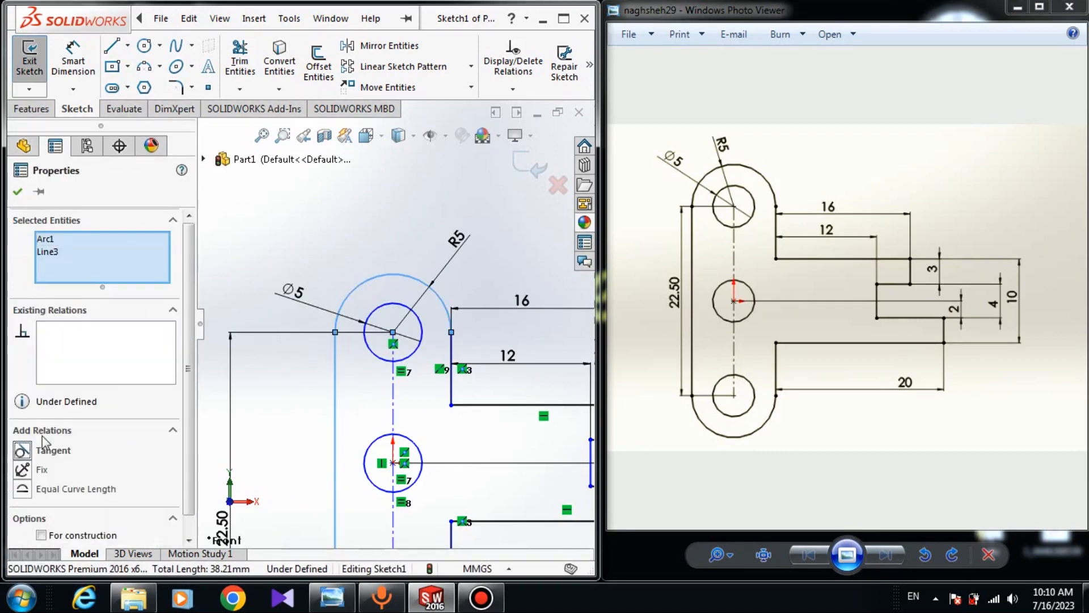
click(45, 450)
click(447, 310)
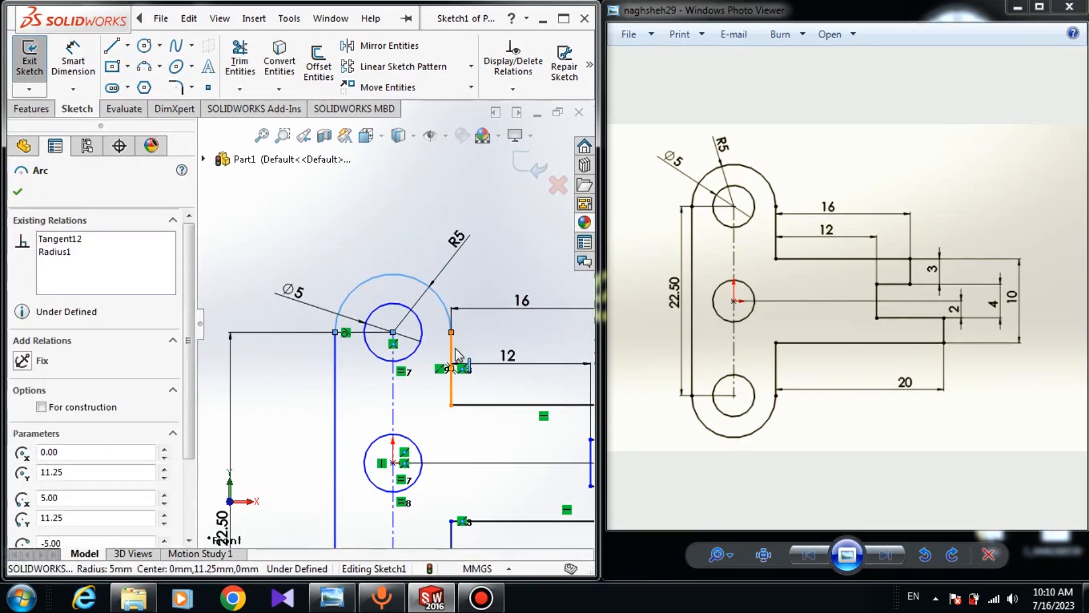
ctrl+click(456, 356)
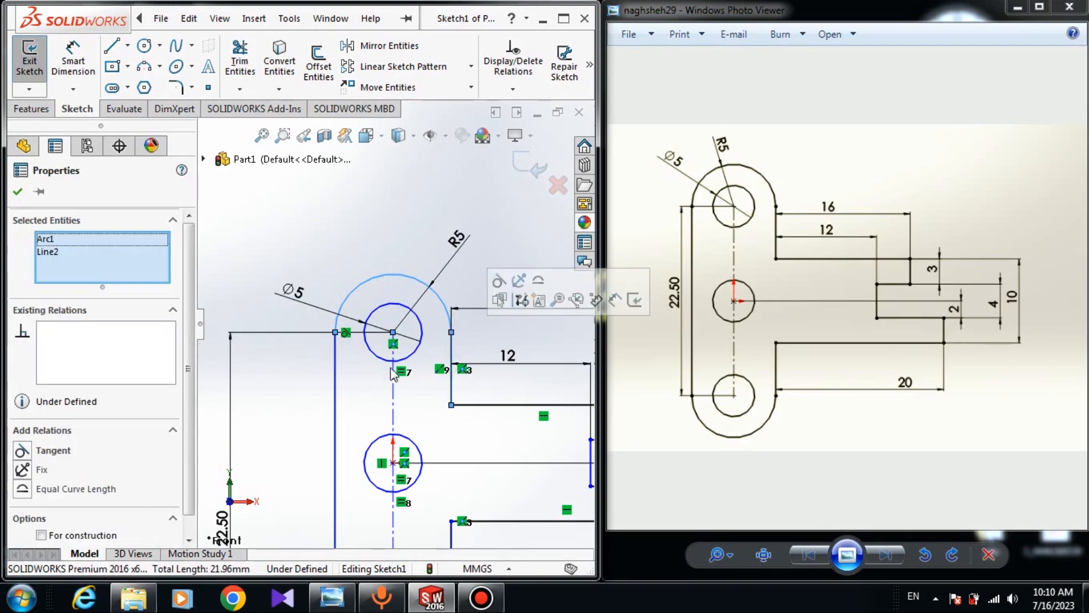
ctrl+click(453, 354)
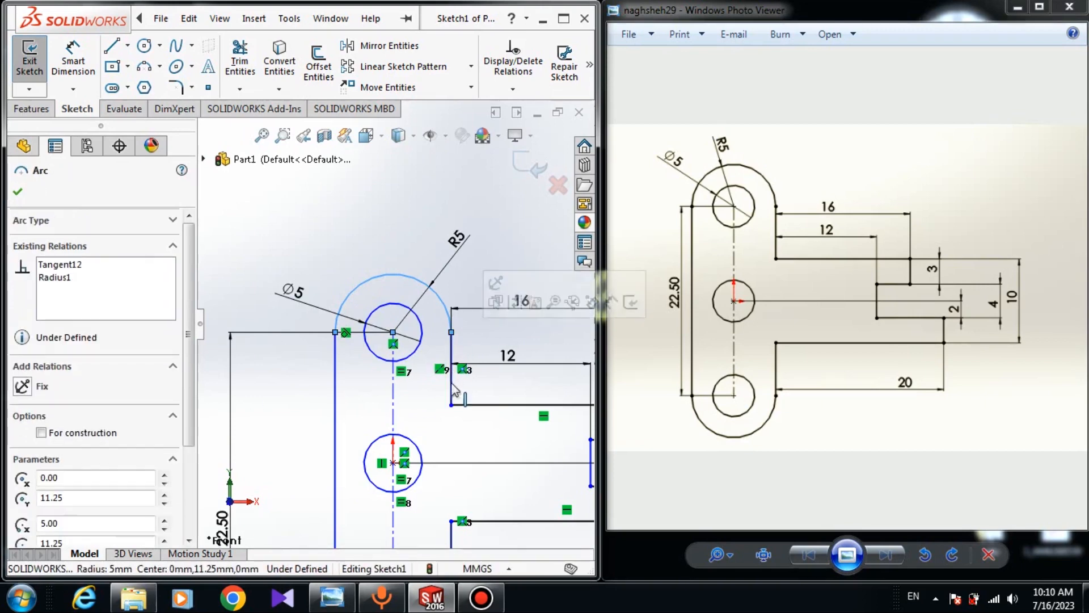
click(494, 257)
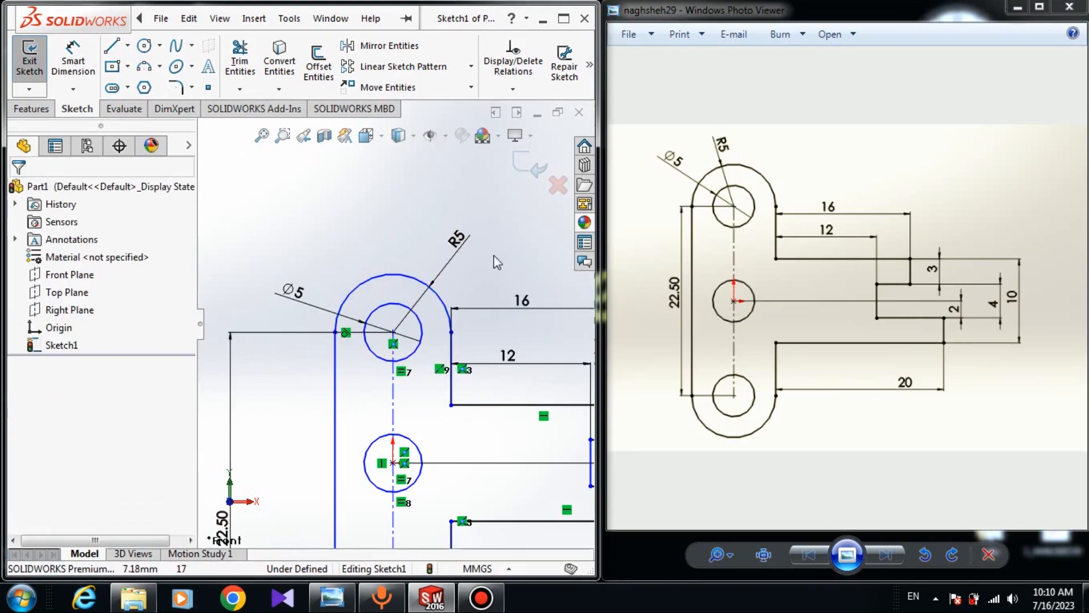
click(446, 302)
ctrl+click(452, 369)
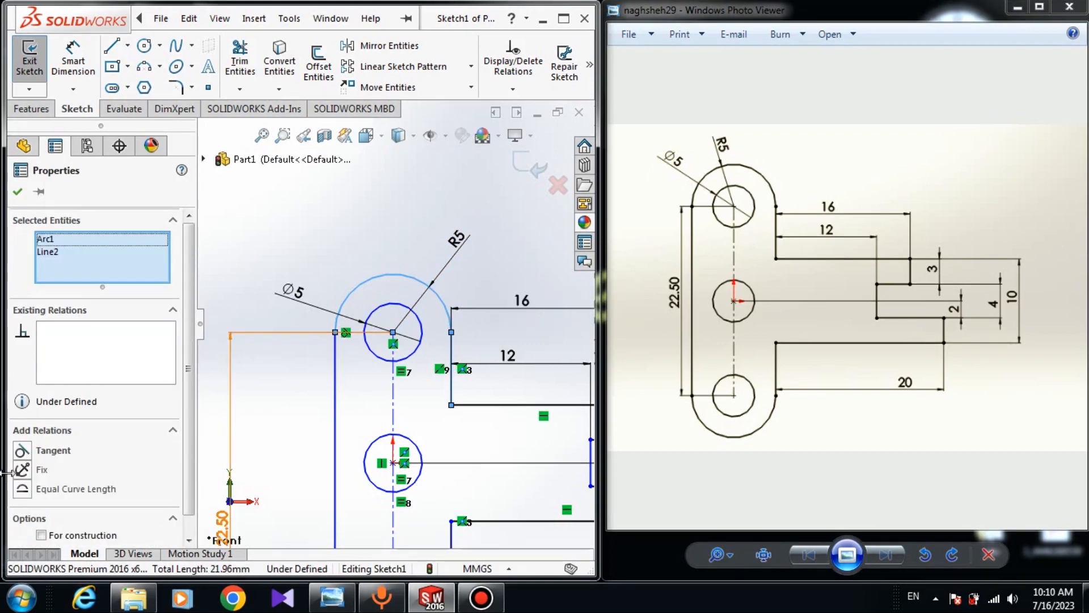
key(Escape)
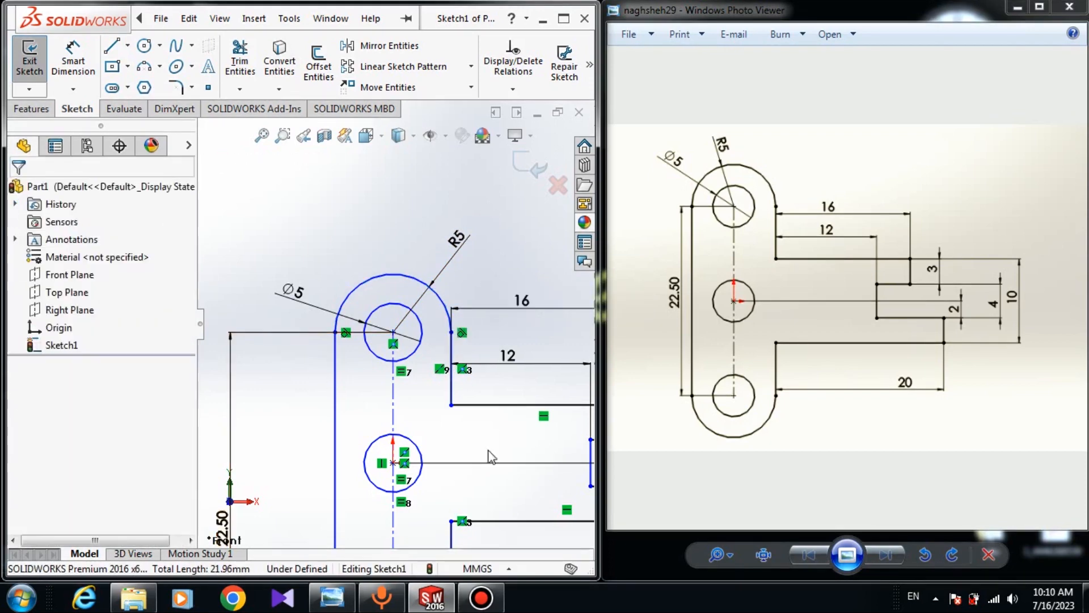
Make the stray midpoint beside the middle hole coincident with the middle circle's centre, then fit the view
scroll(482, 459, up, 2)
drag(361, 480, 340, 478)
key(Escape)
scroll(321, 384, down, 3)
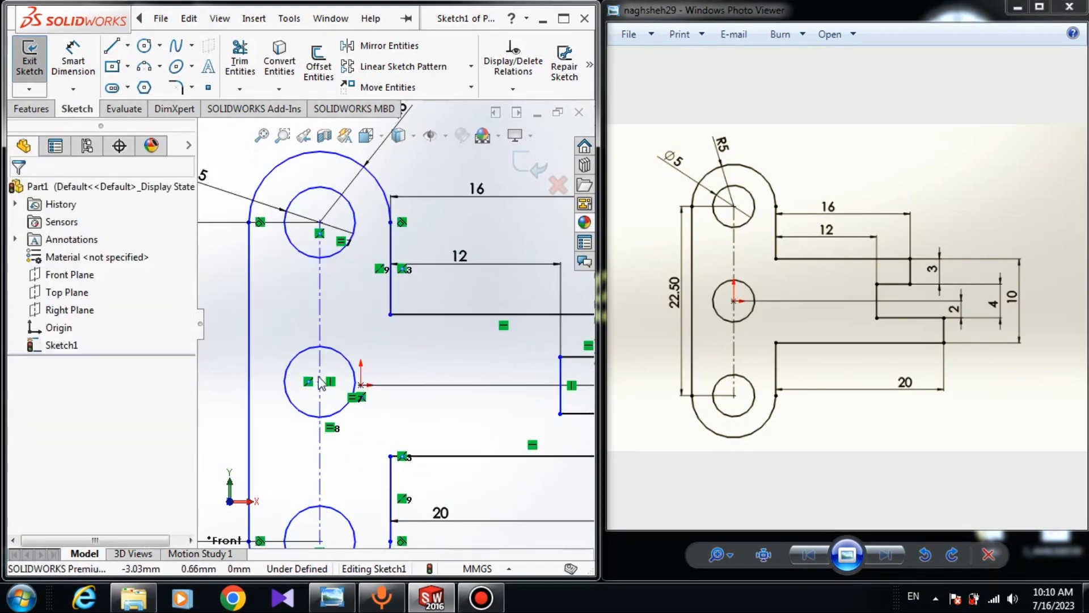
click(361, 385)
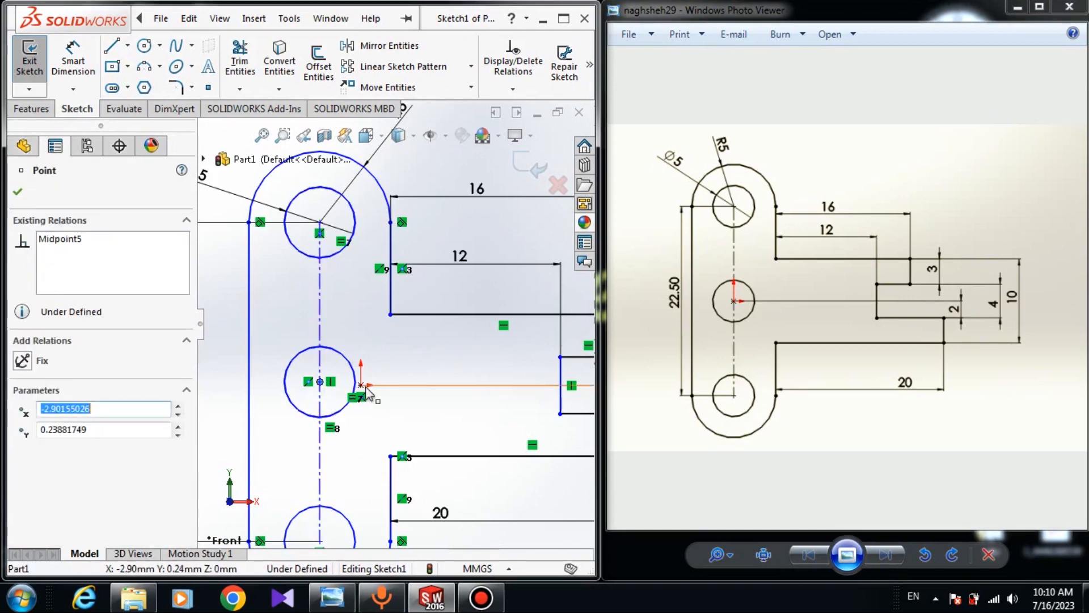
ctrl+click(320, 382)
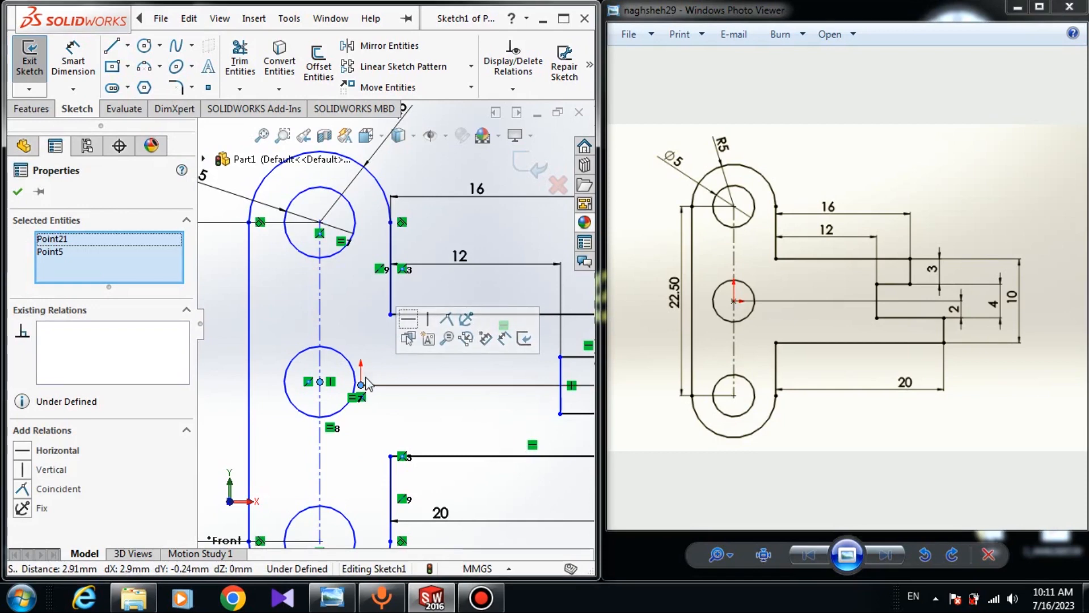
click(23, 489)
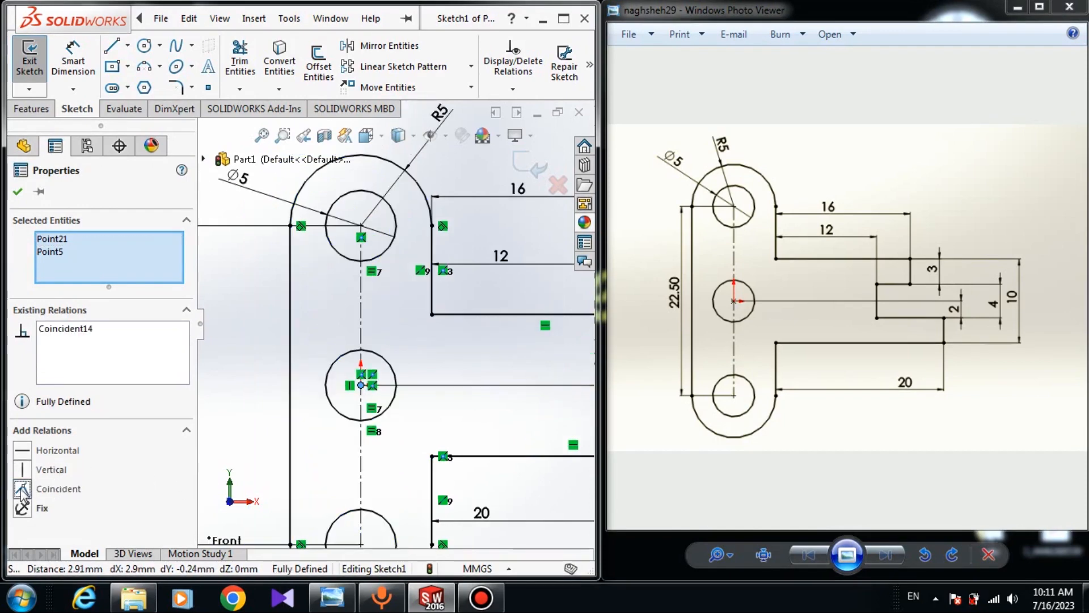
click(17, 191)
key(f)
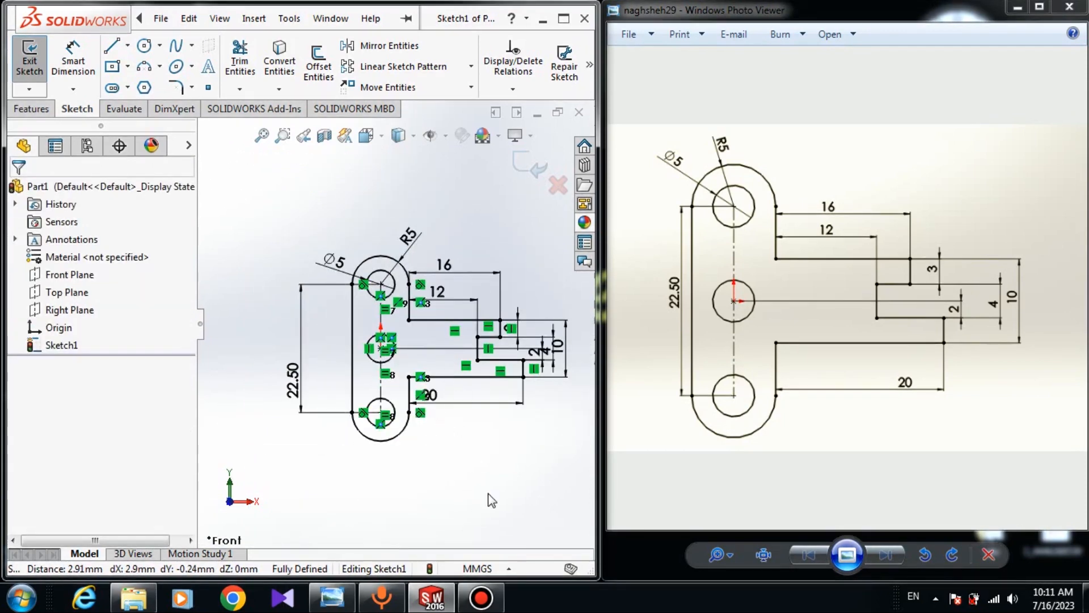
Minimize the reference drawing viewer window
click(199, 333)
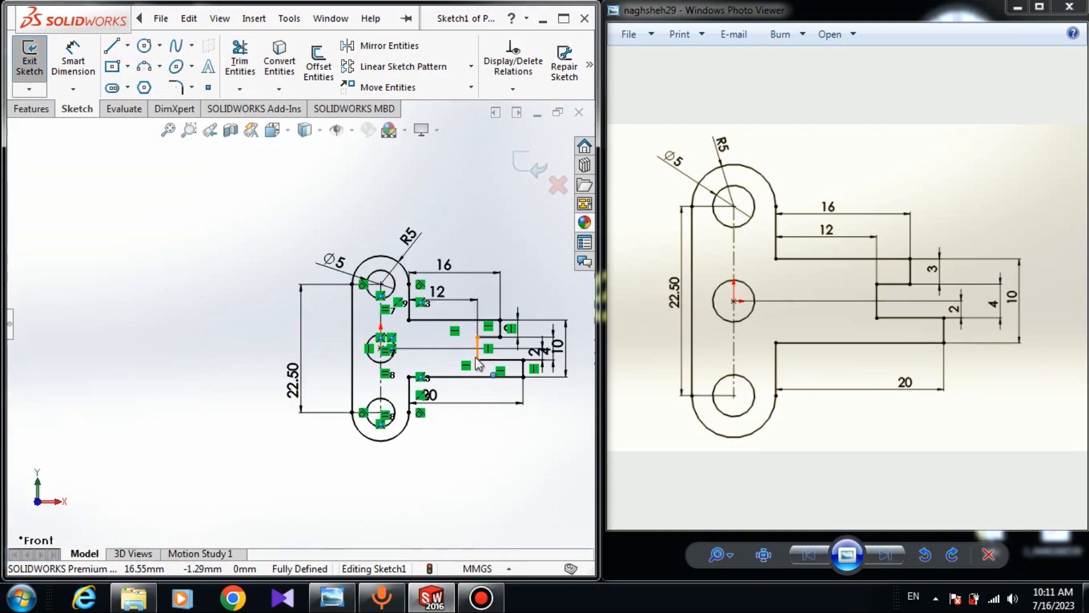
scroll(480, 361, down, 3)
scroll(300, 324, up, 3)
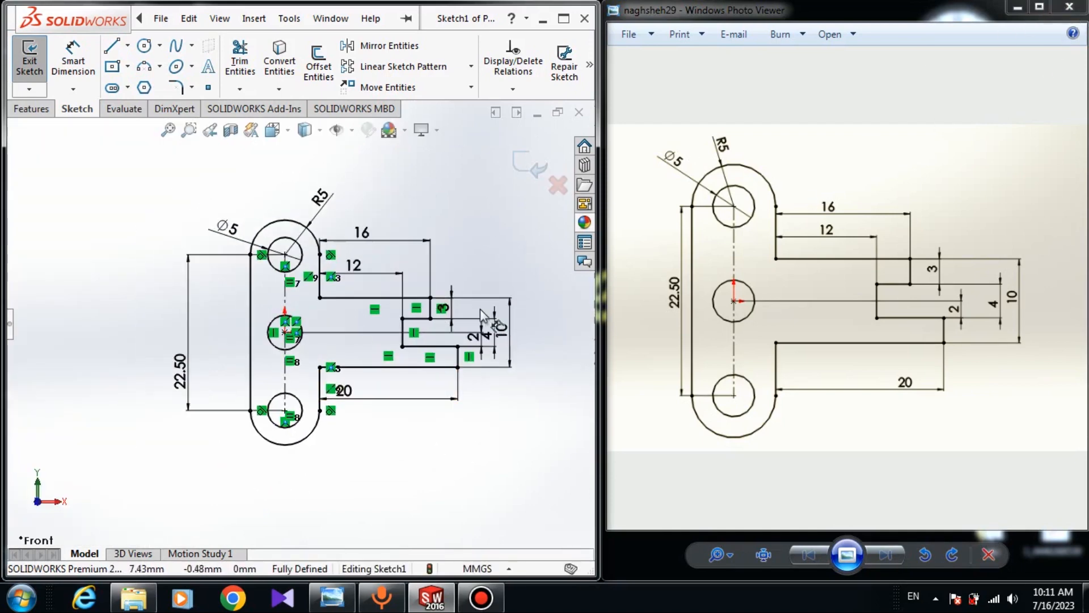
click(1018, 7)
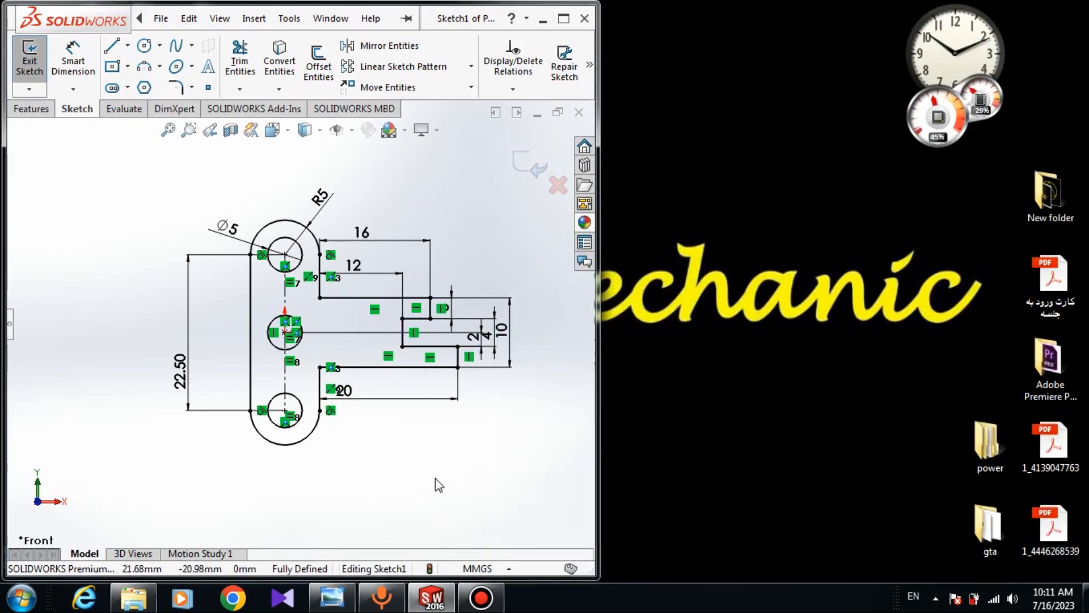